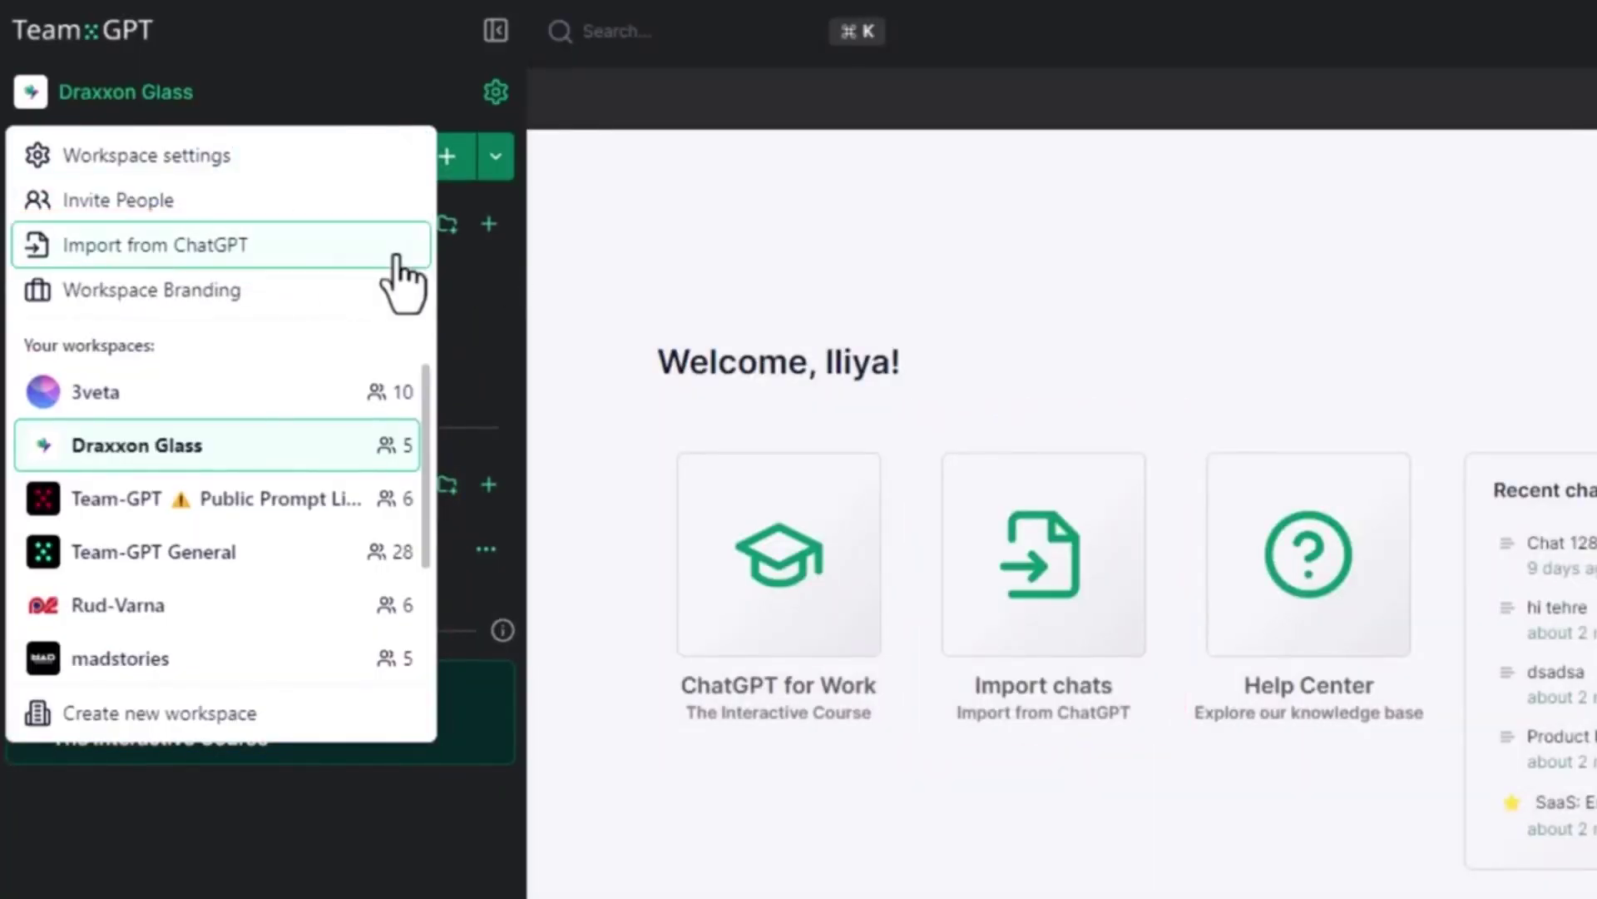
# - Switch to the Team-GPT General workspace and expand the shared Marketing folder
pyautogui.click(339, 562)
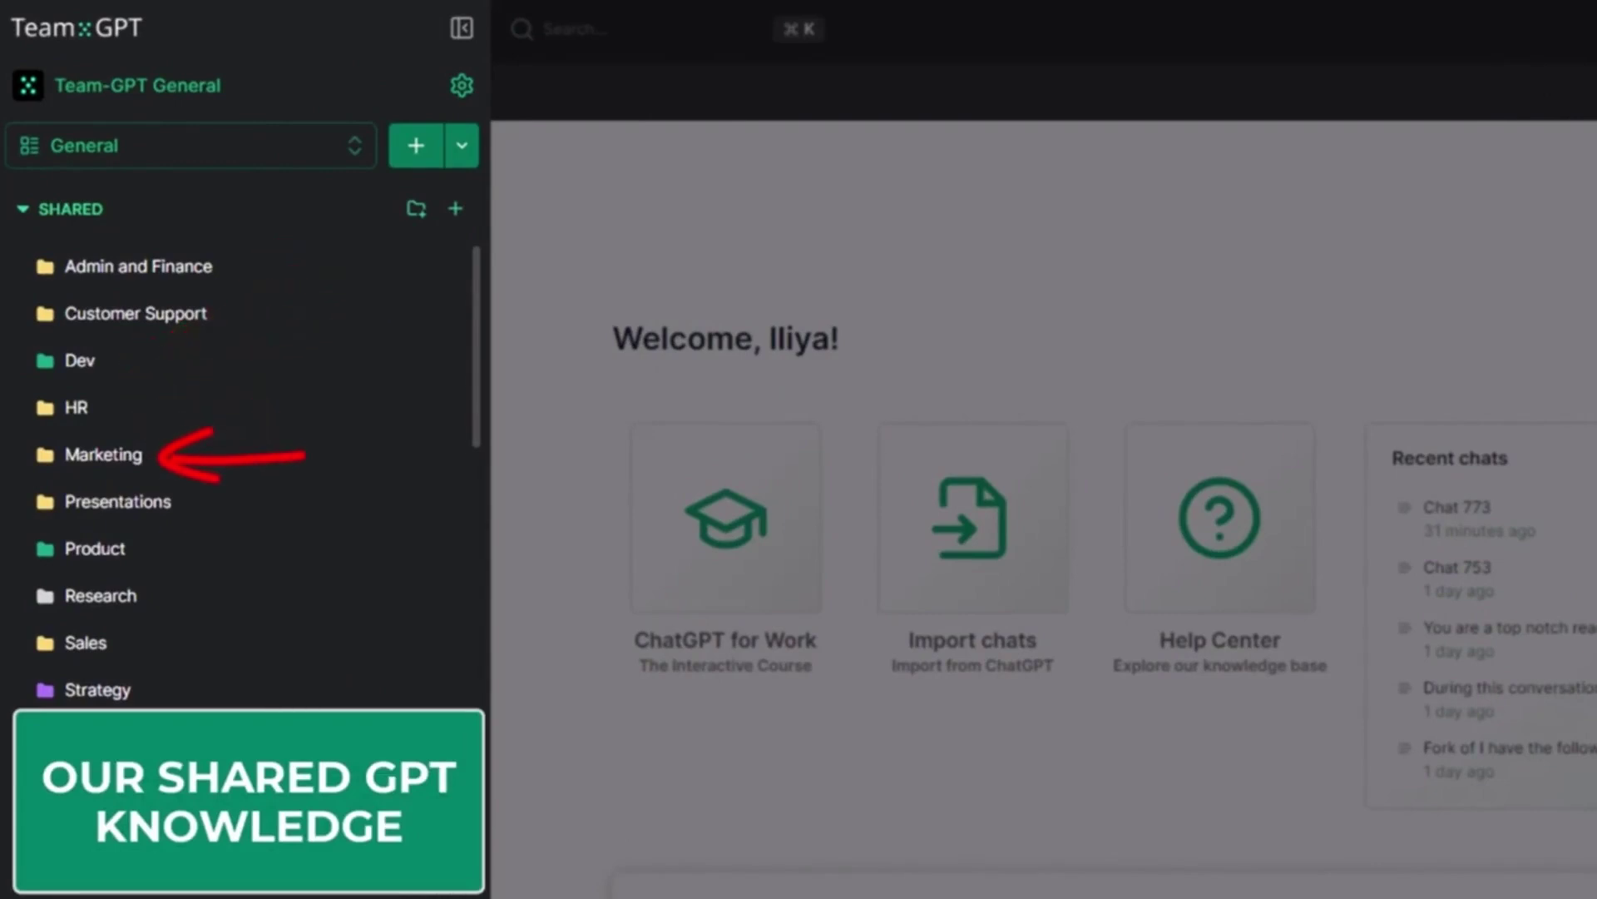
pyautogui.click(104, 455)
pyautogui.scroll(-3, 200, 500)
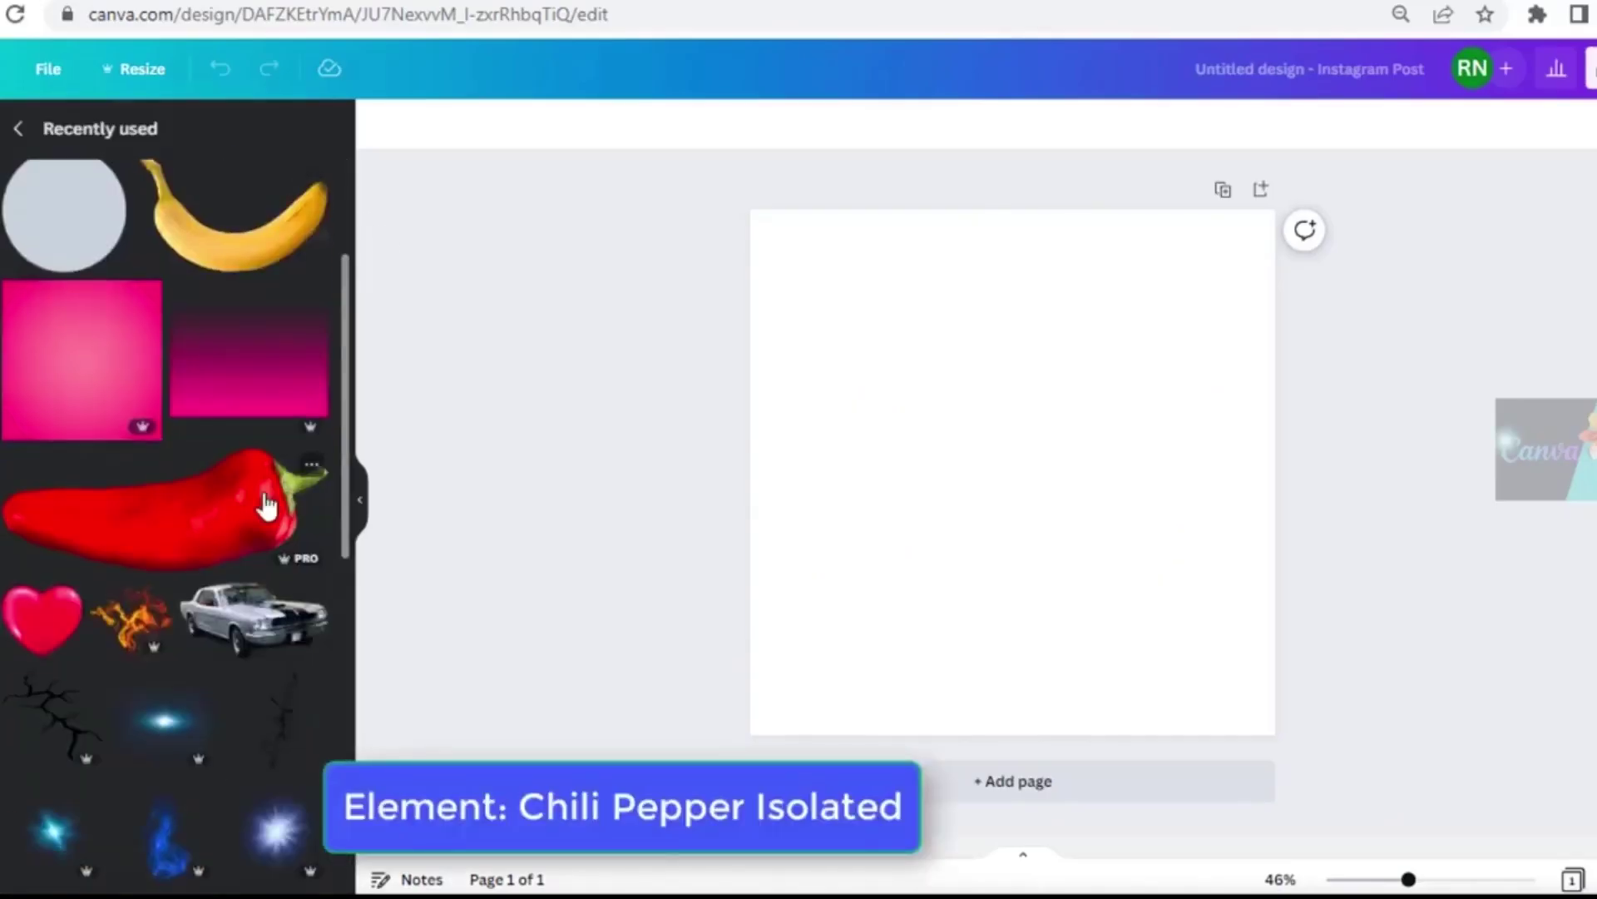
# - Add the Chili Pepper - Isolated image and set the heading font to Anton
pyautogui.click(310, 466)
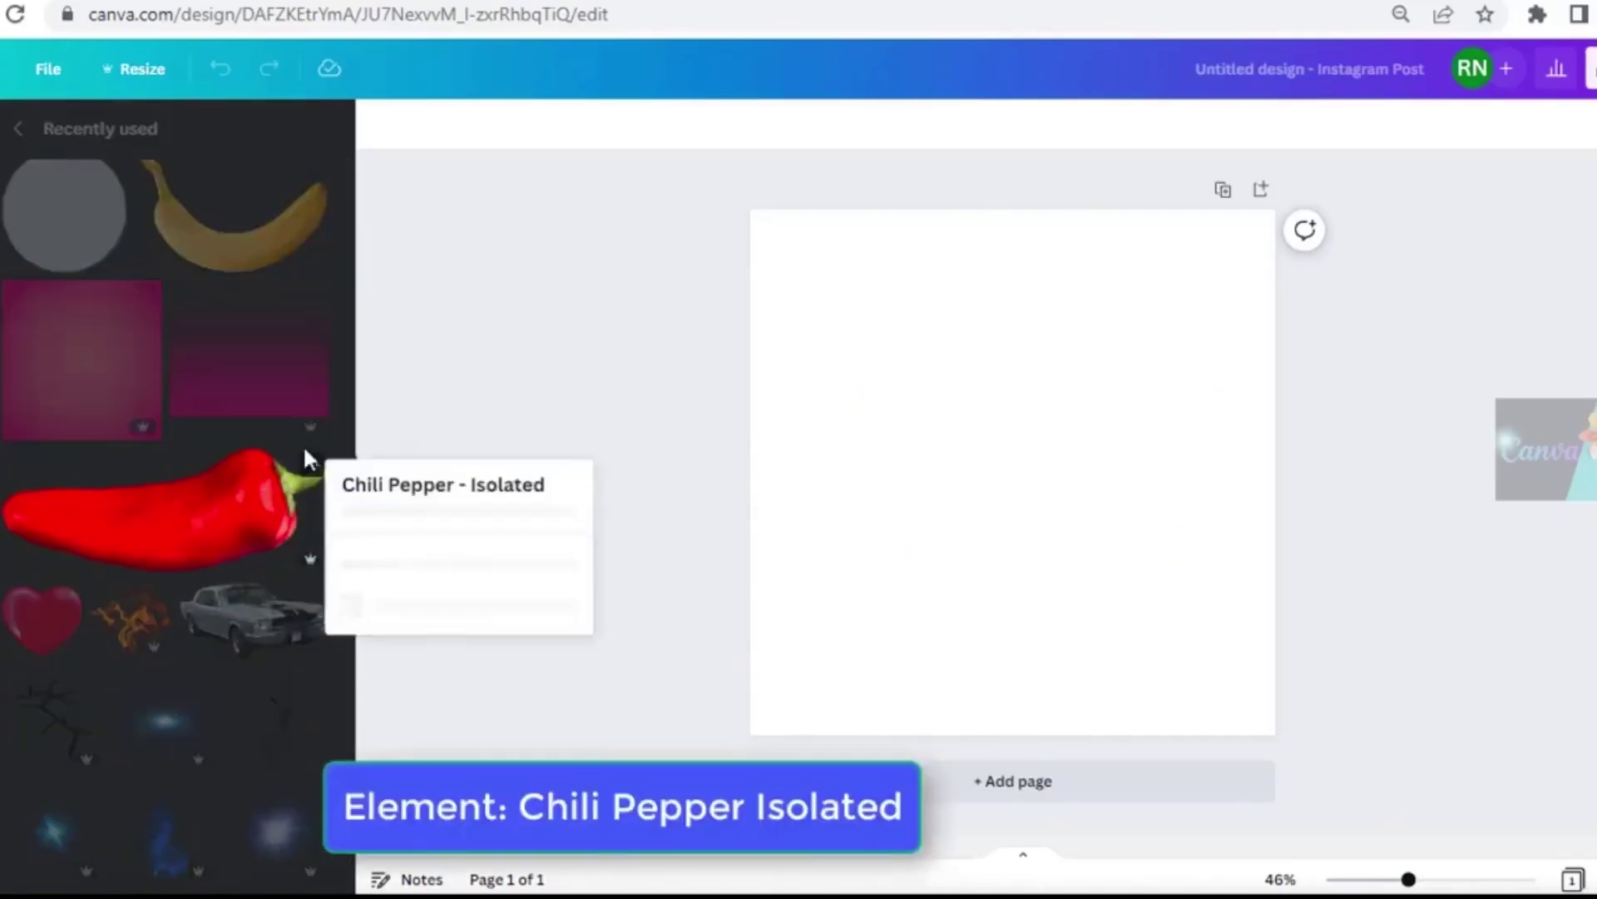
pyautogui.click(230, 518)
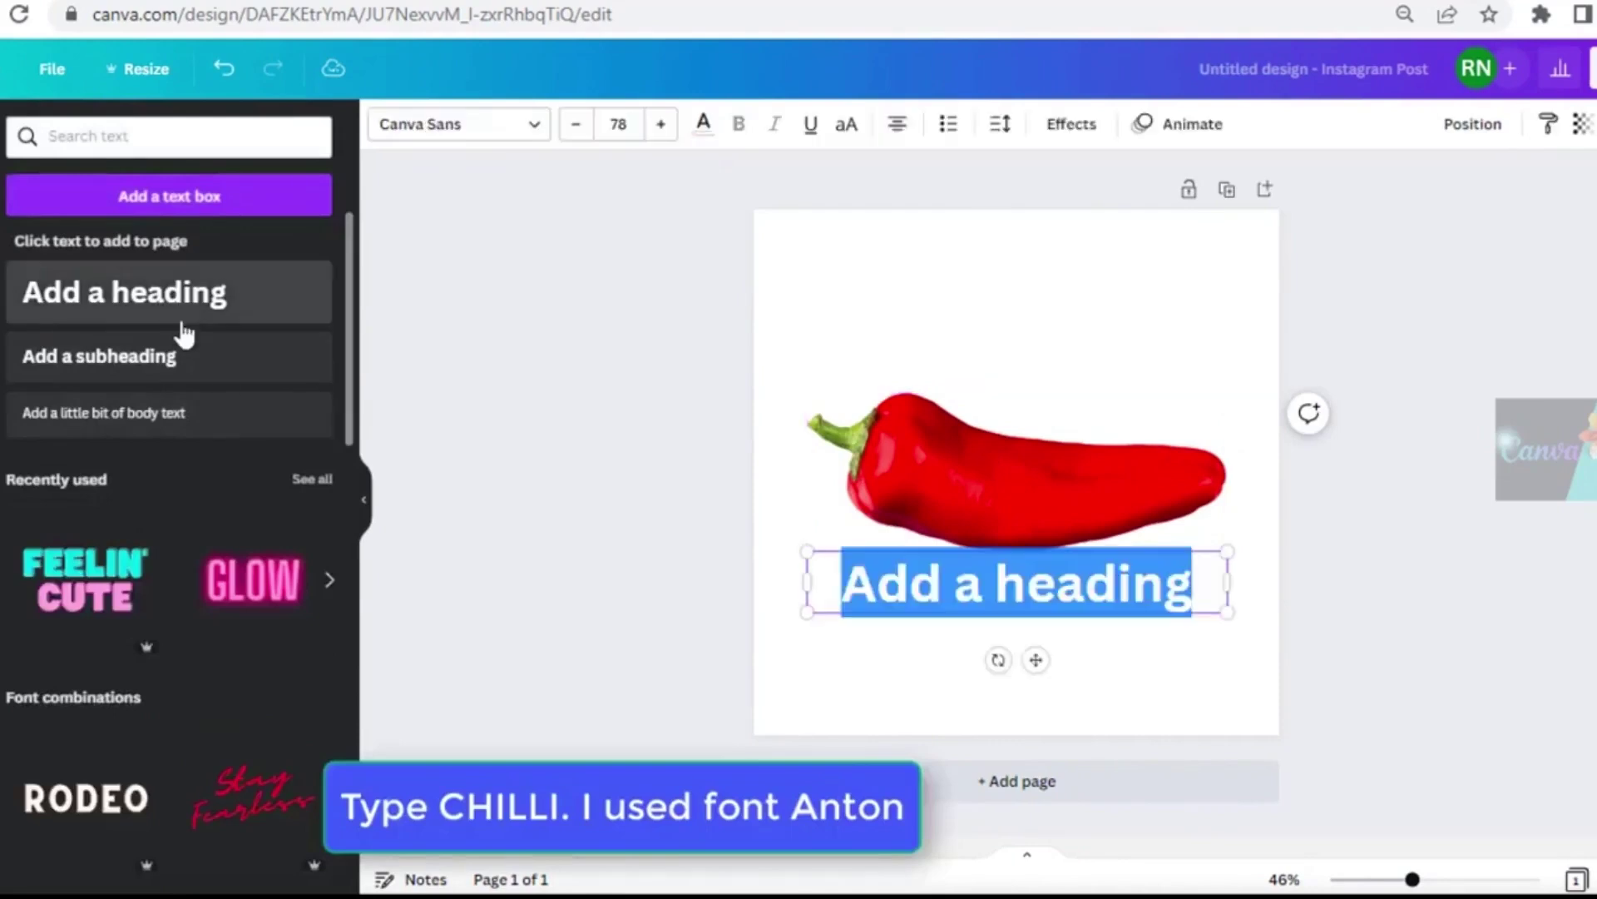
pyautogui.click(483, 130)
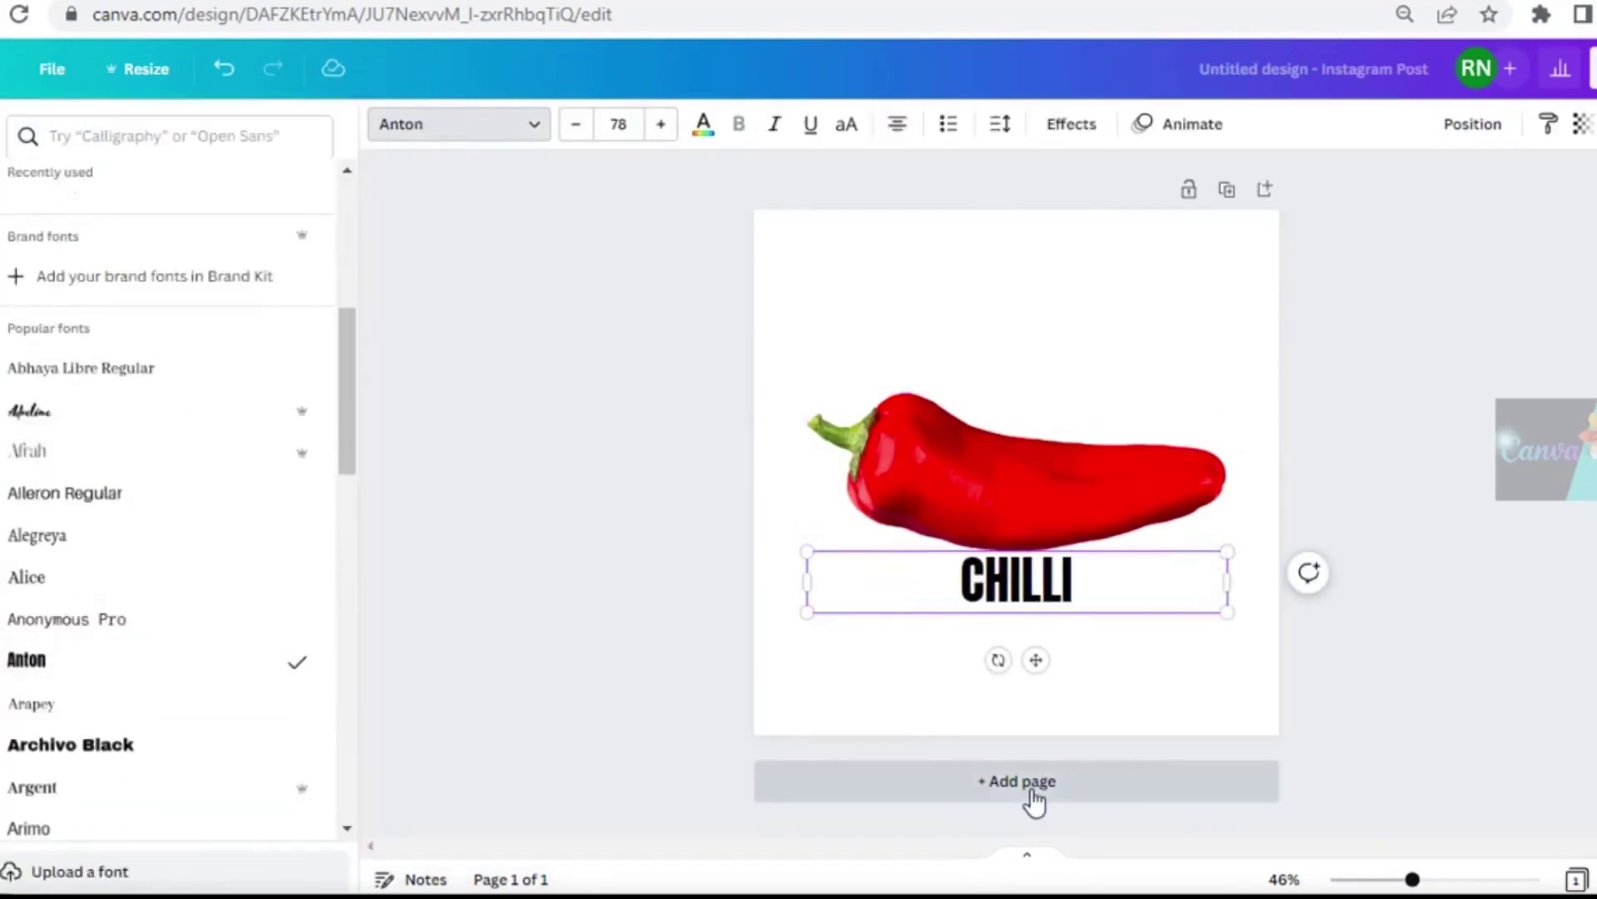
pyautogui.click(1151, 682)
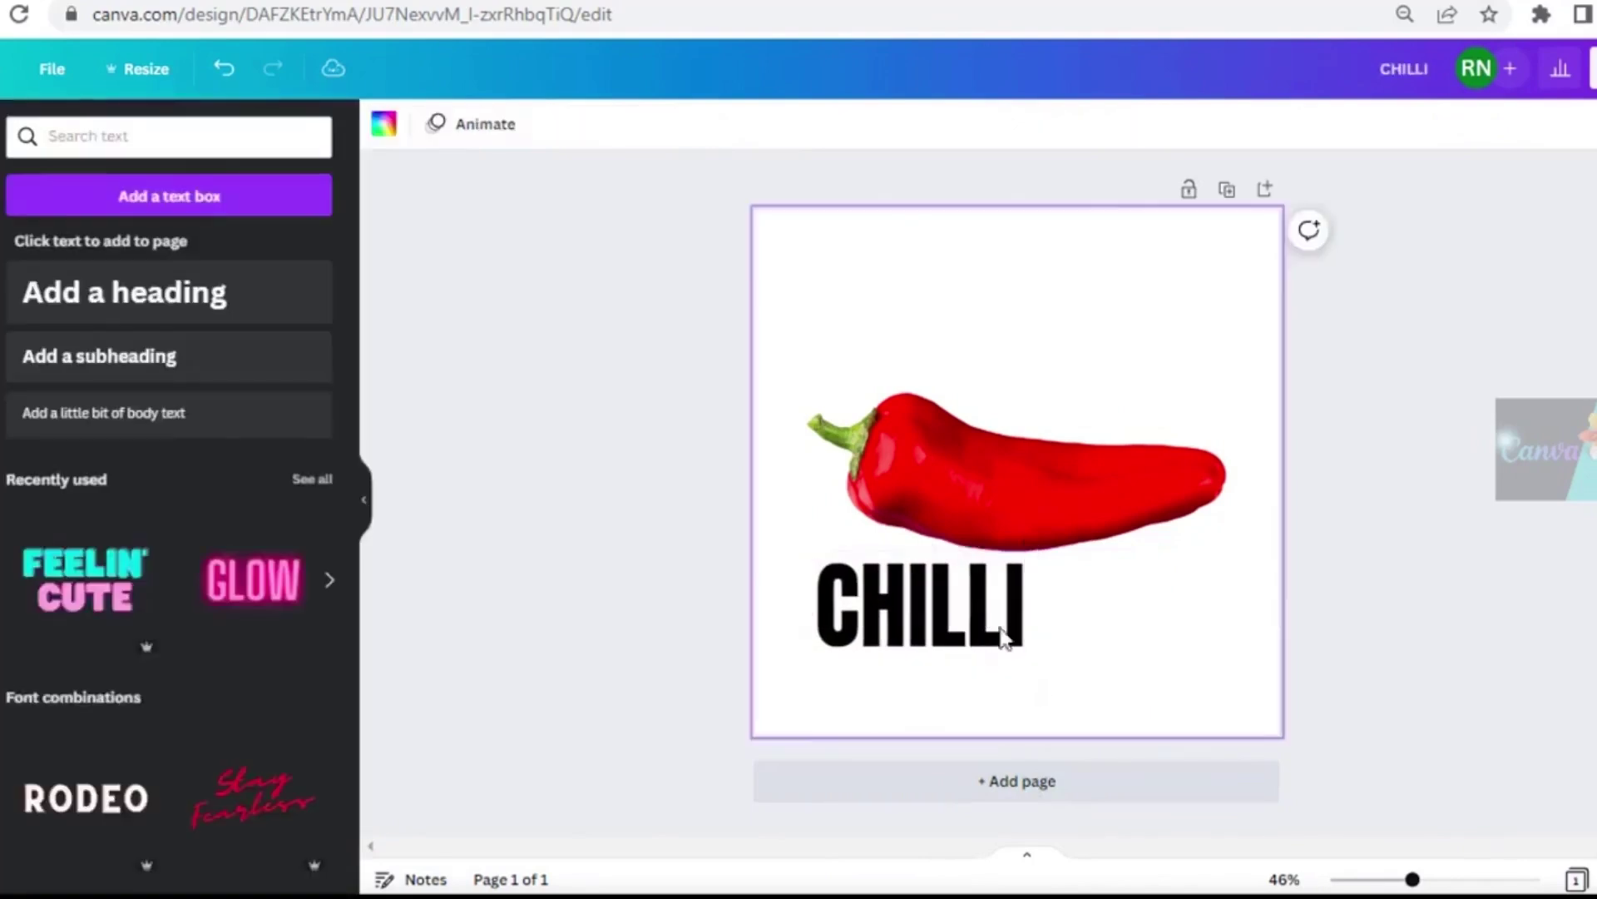
# - Place the CHILLI text over the pepper in white with wider letter spacing
pyautogui.moveTo(924, 608); pyautogui.dragTo(1063, 512)
pyautogui.click(703, 124)
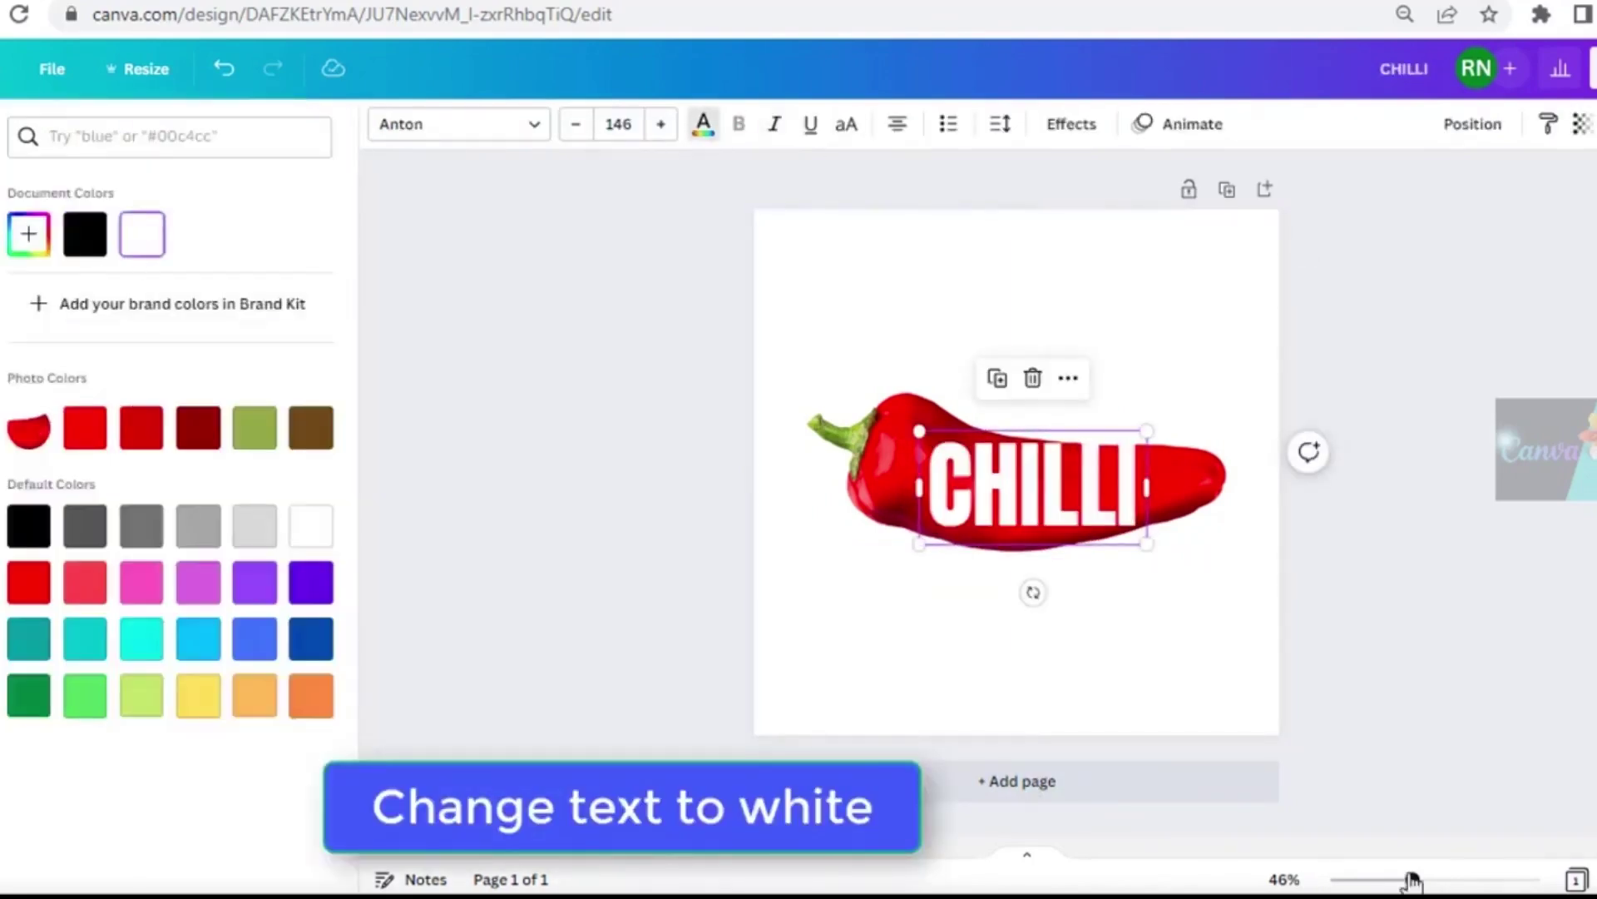
pyautogui.moveTo(1411, 880); pyautogui.dragTo(1452, 879)
pyautogui.moveTo(1261, 606); pyautogui.dragTo(1286, 594)
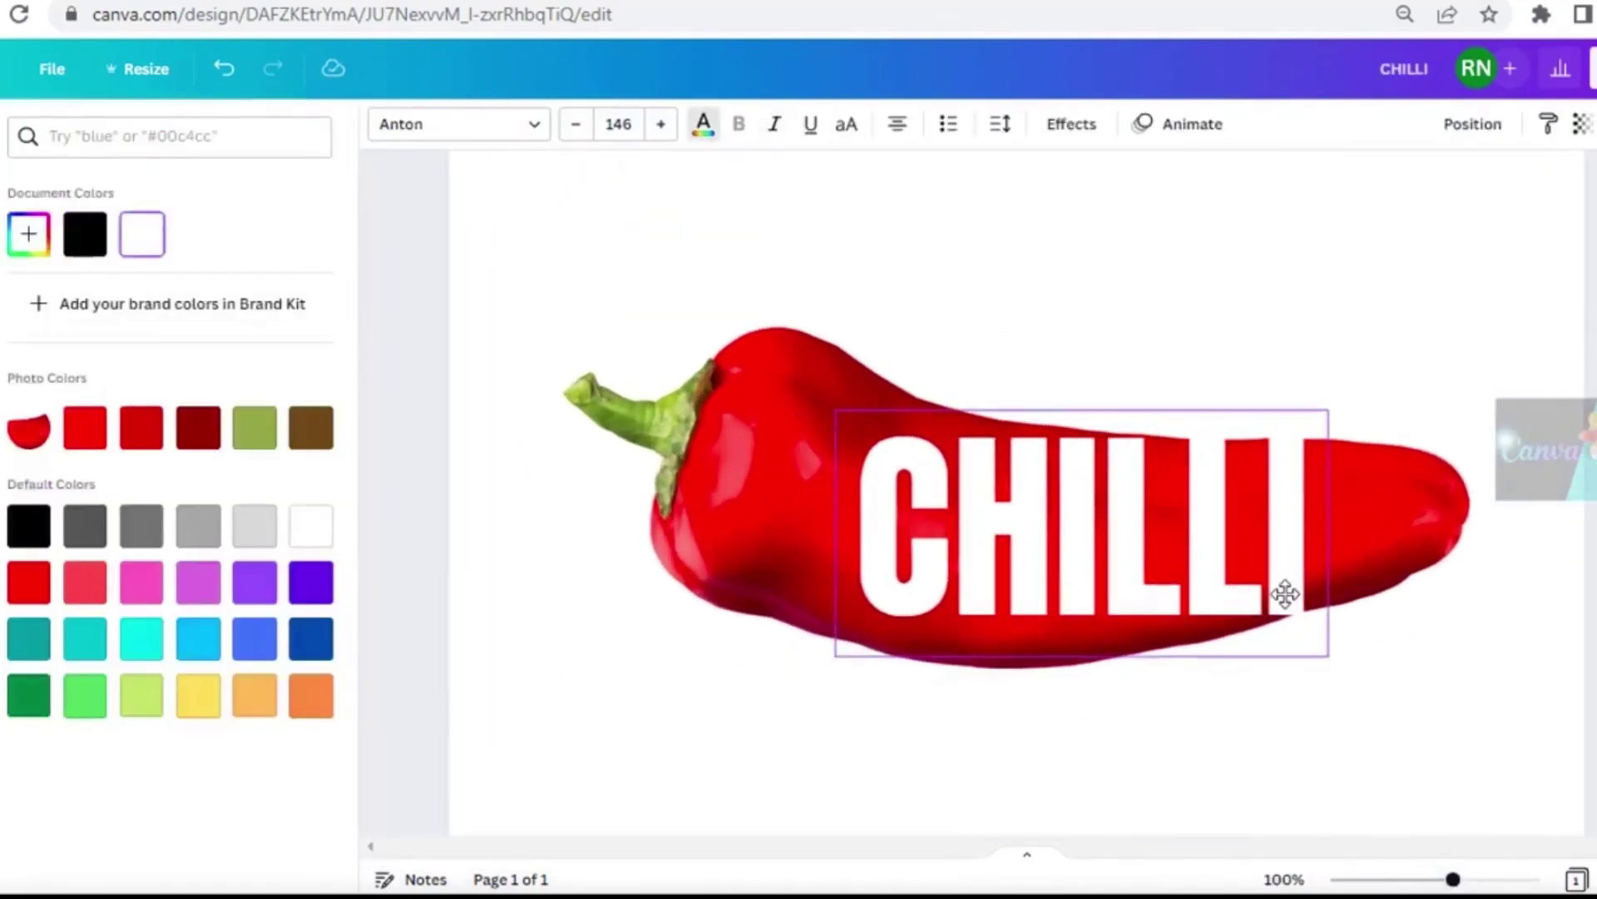
pyautogui.moveTo(1067, 218); pyautogui.dragTo(1083, 221)
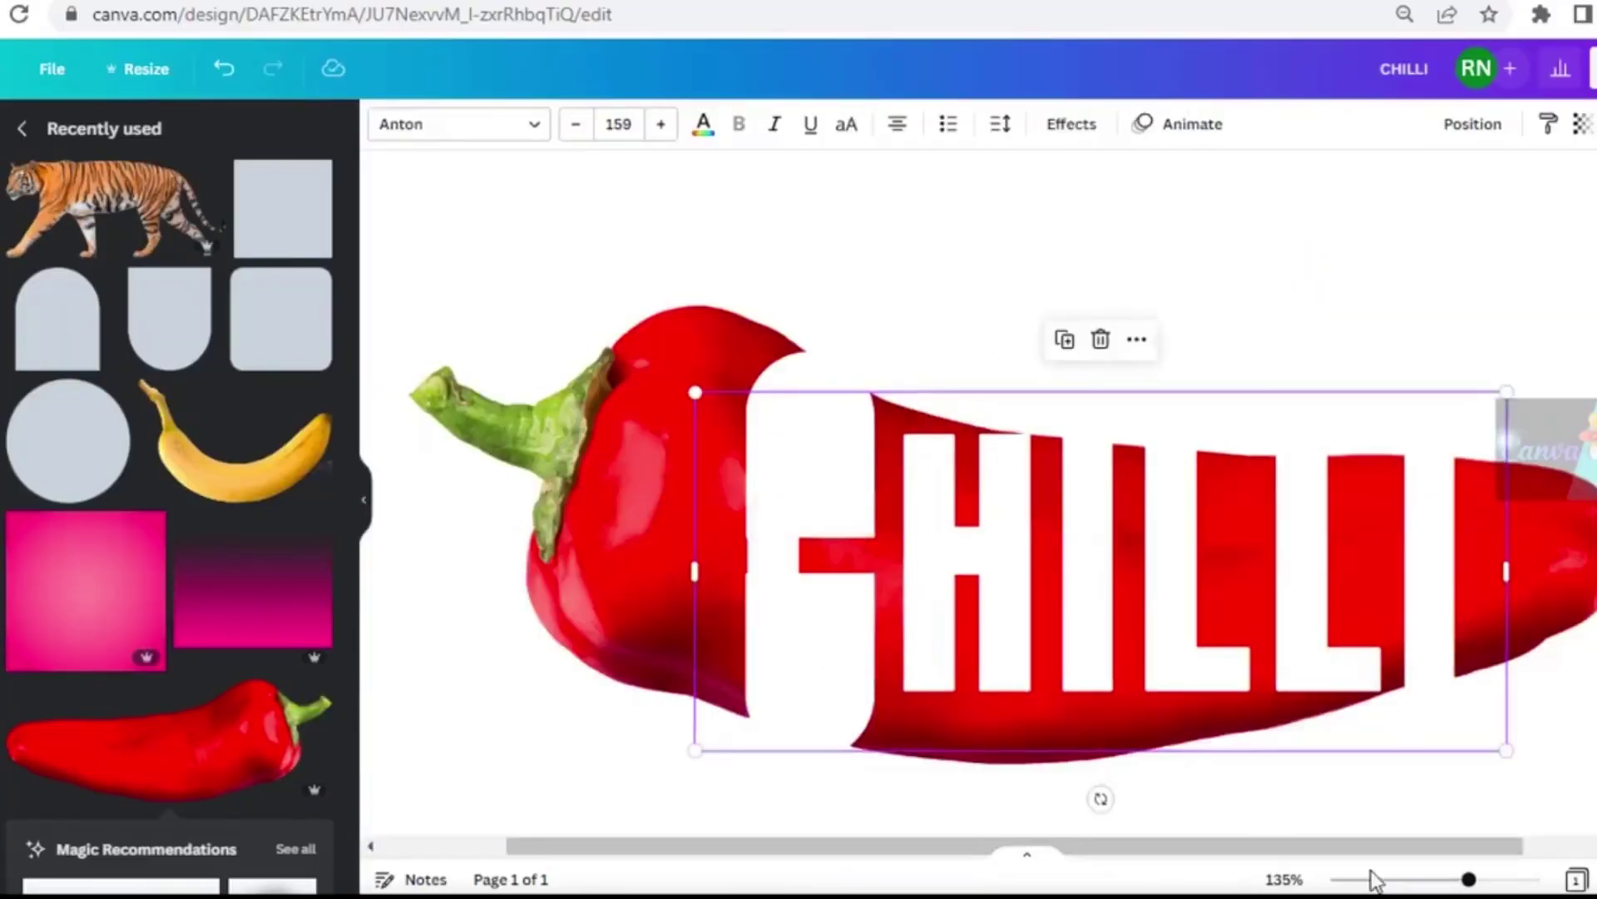
# - Duplicate the yellow bar rotated -92° across the C and position white bars over letters
pyautogui.click(800, 665)
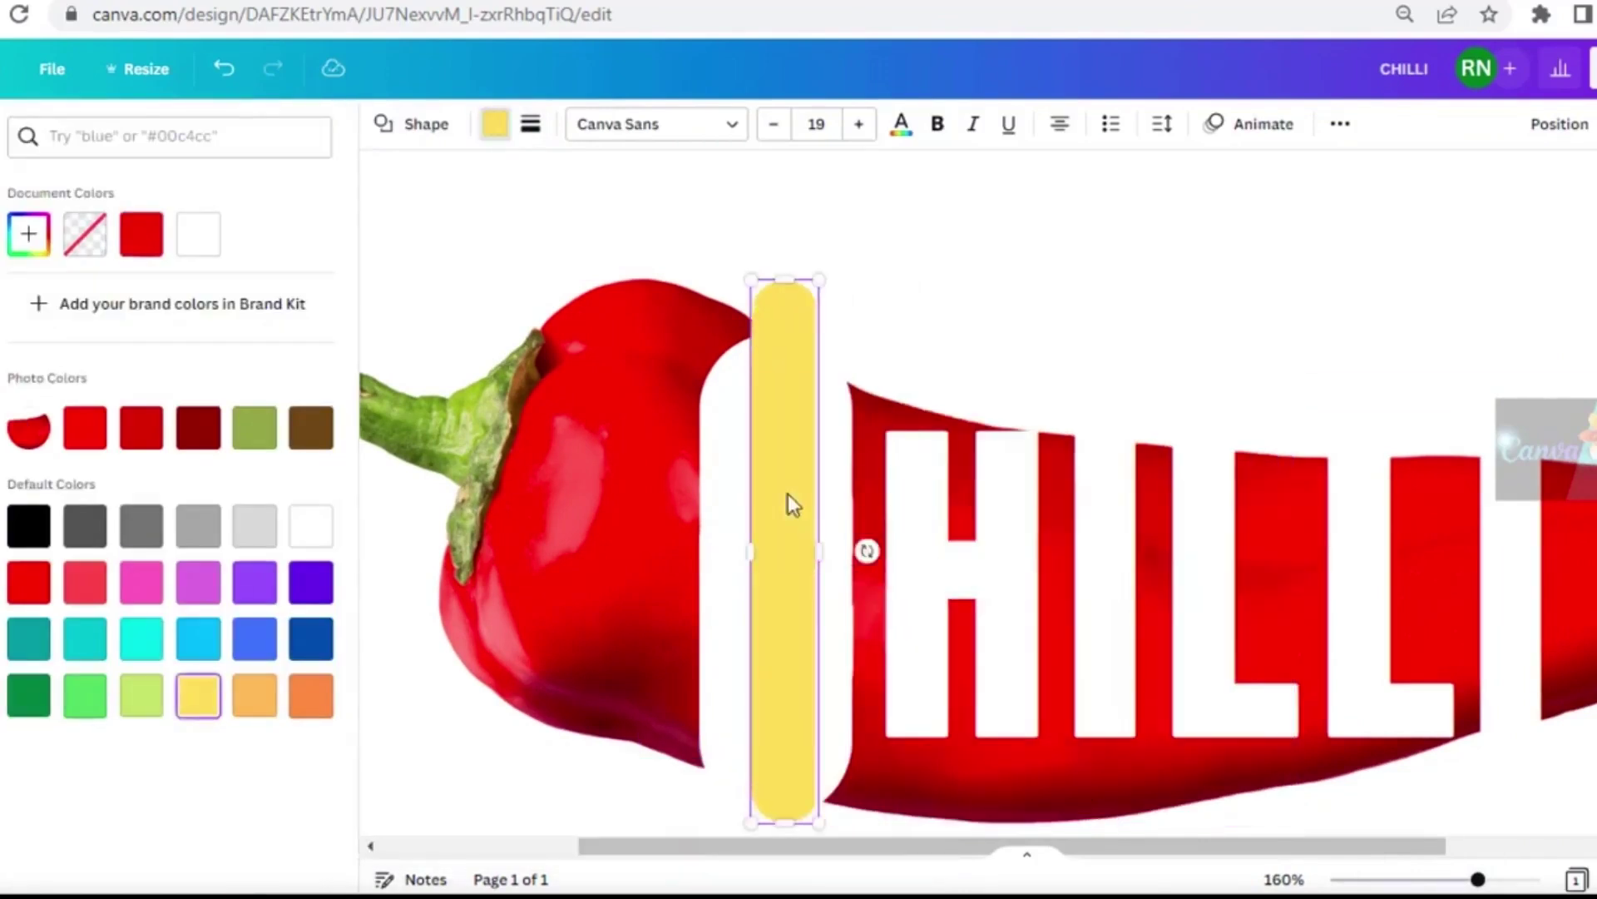
pyautogui.click(772, 601)
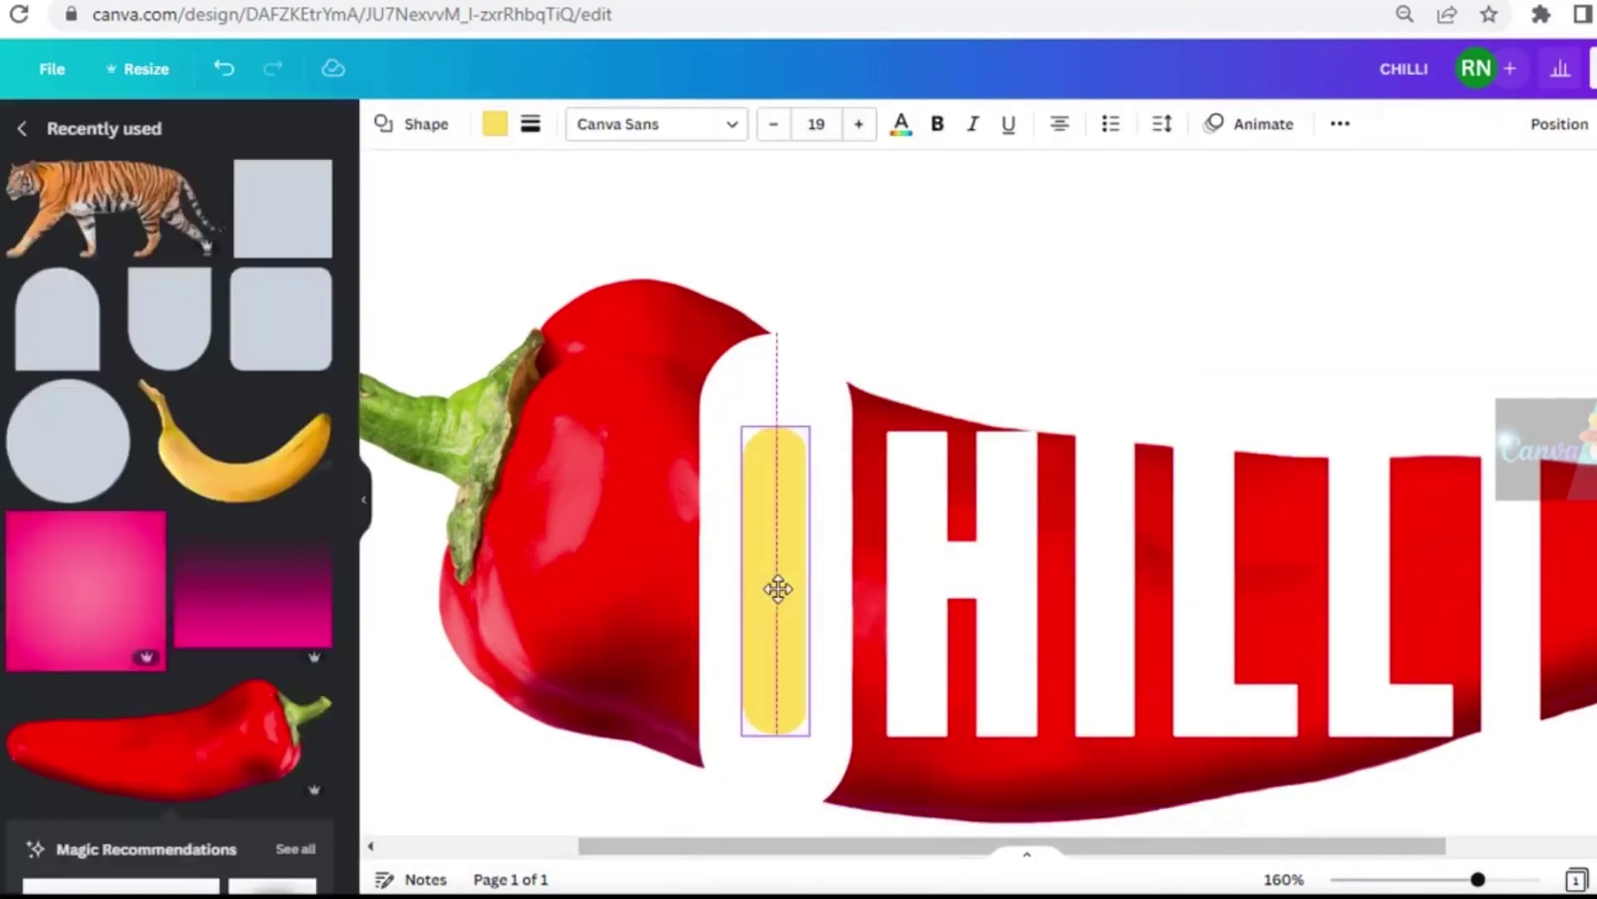
pyautogui.click(741, 374)
pyautogui.moveTo(812, 783); pyautogui.dragTo(886, 608)
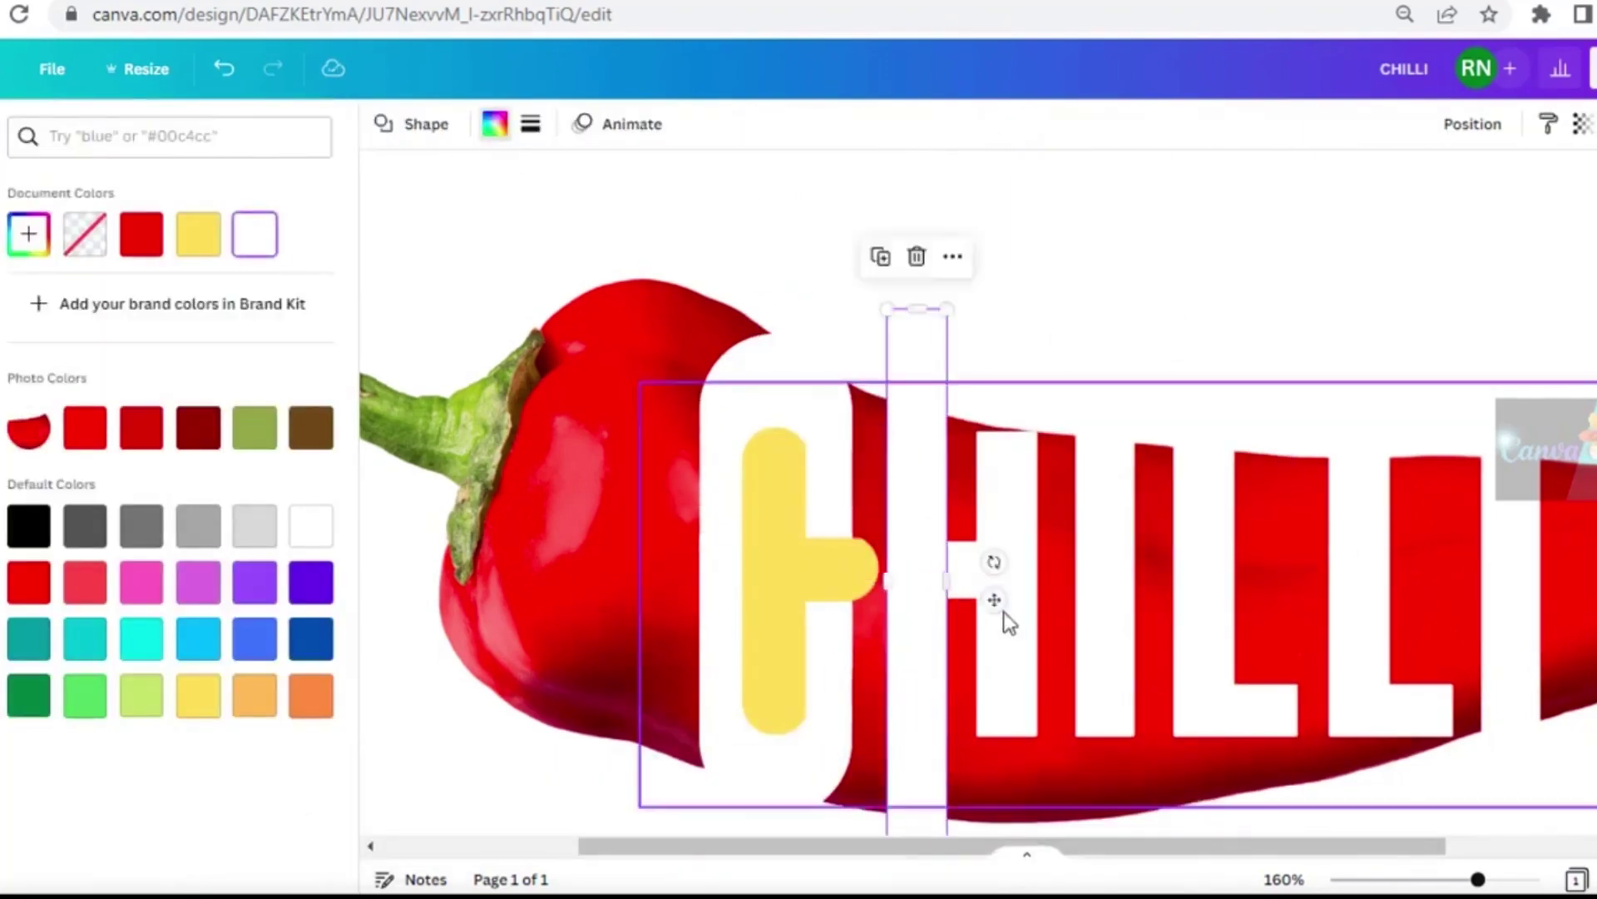
pyautogui.click(939, 589)
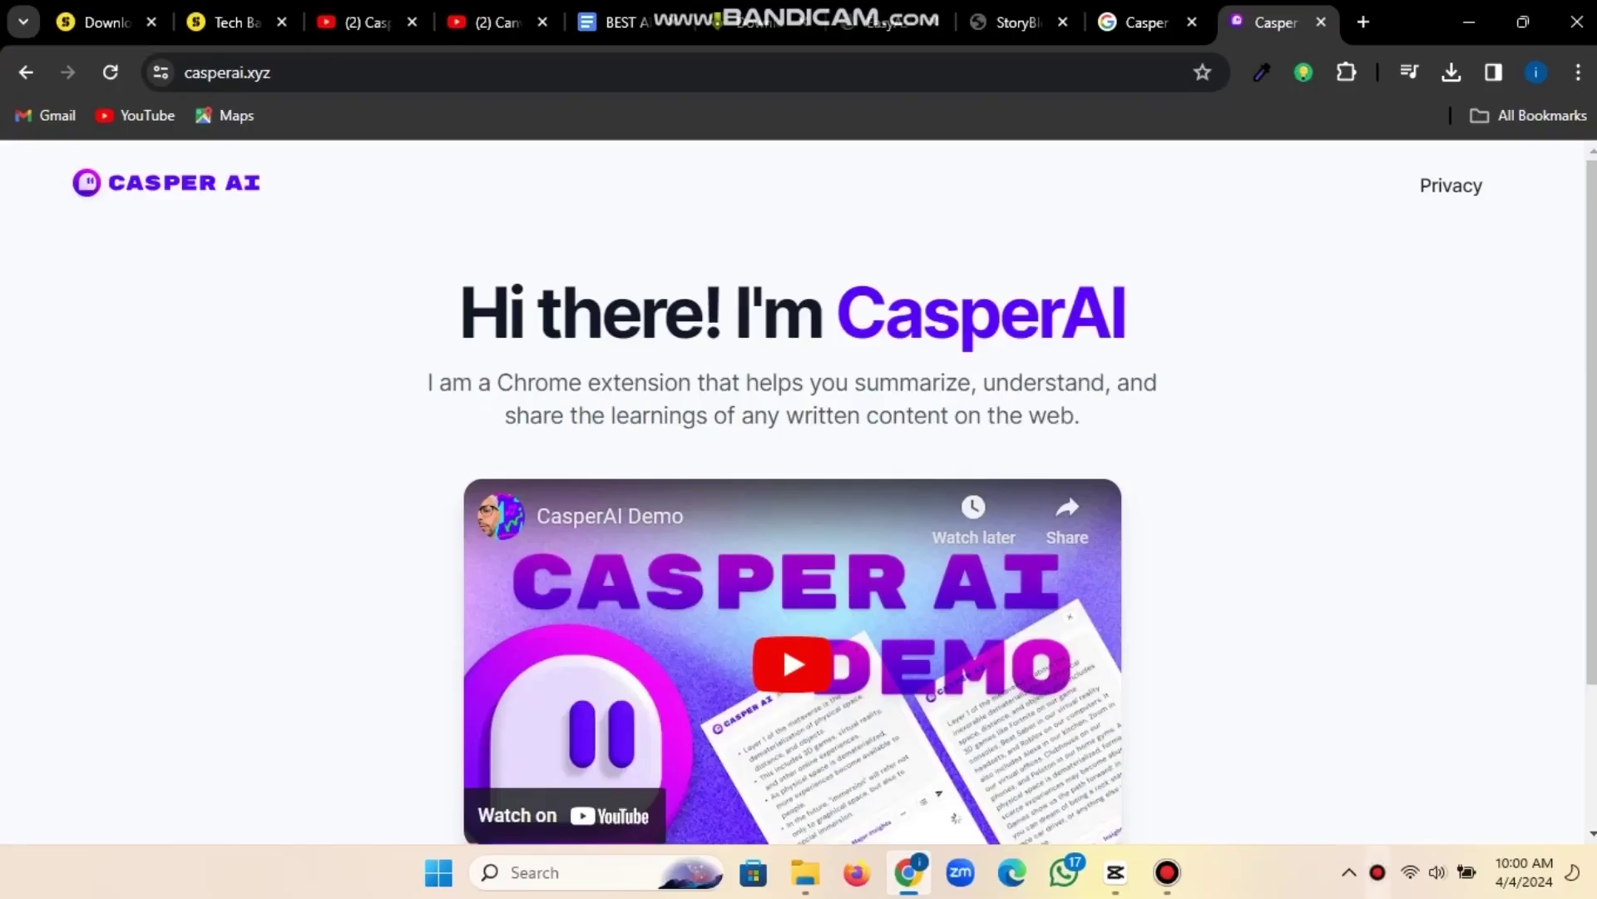
pyautogui.scroll(-2, 799, 499)
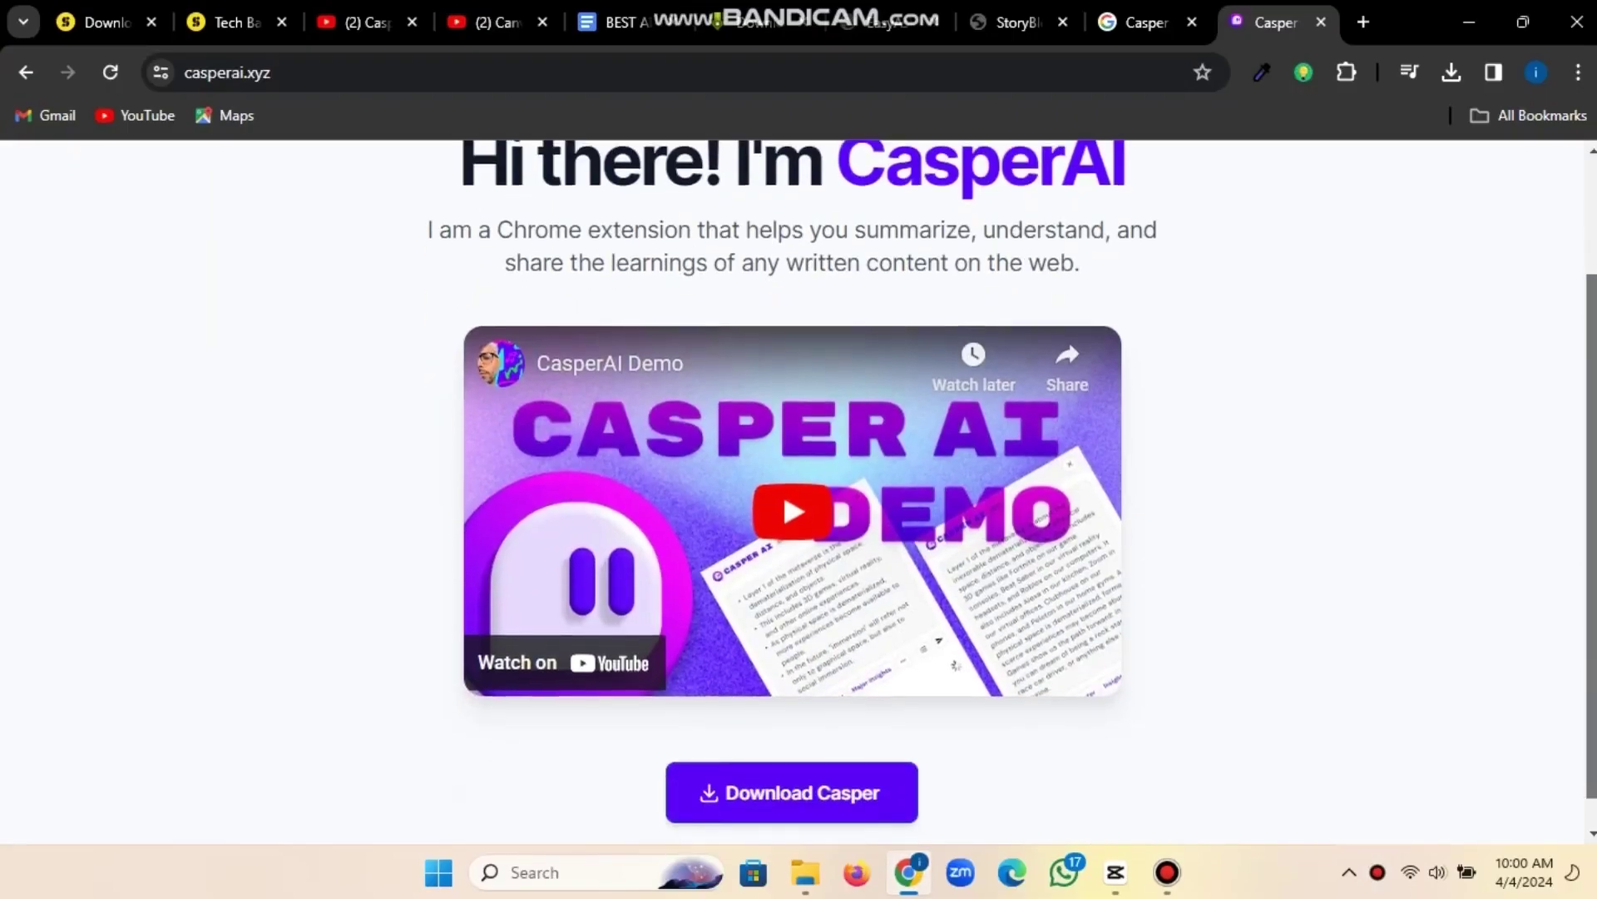
pyautogui.scroll(-1, 799, 499)
pyautogui.scroll(3, 799, 500)
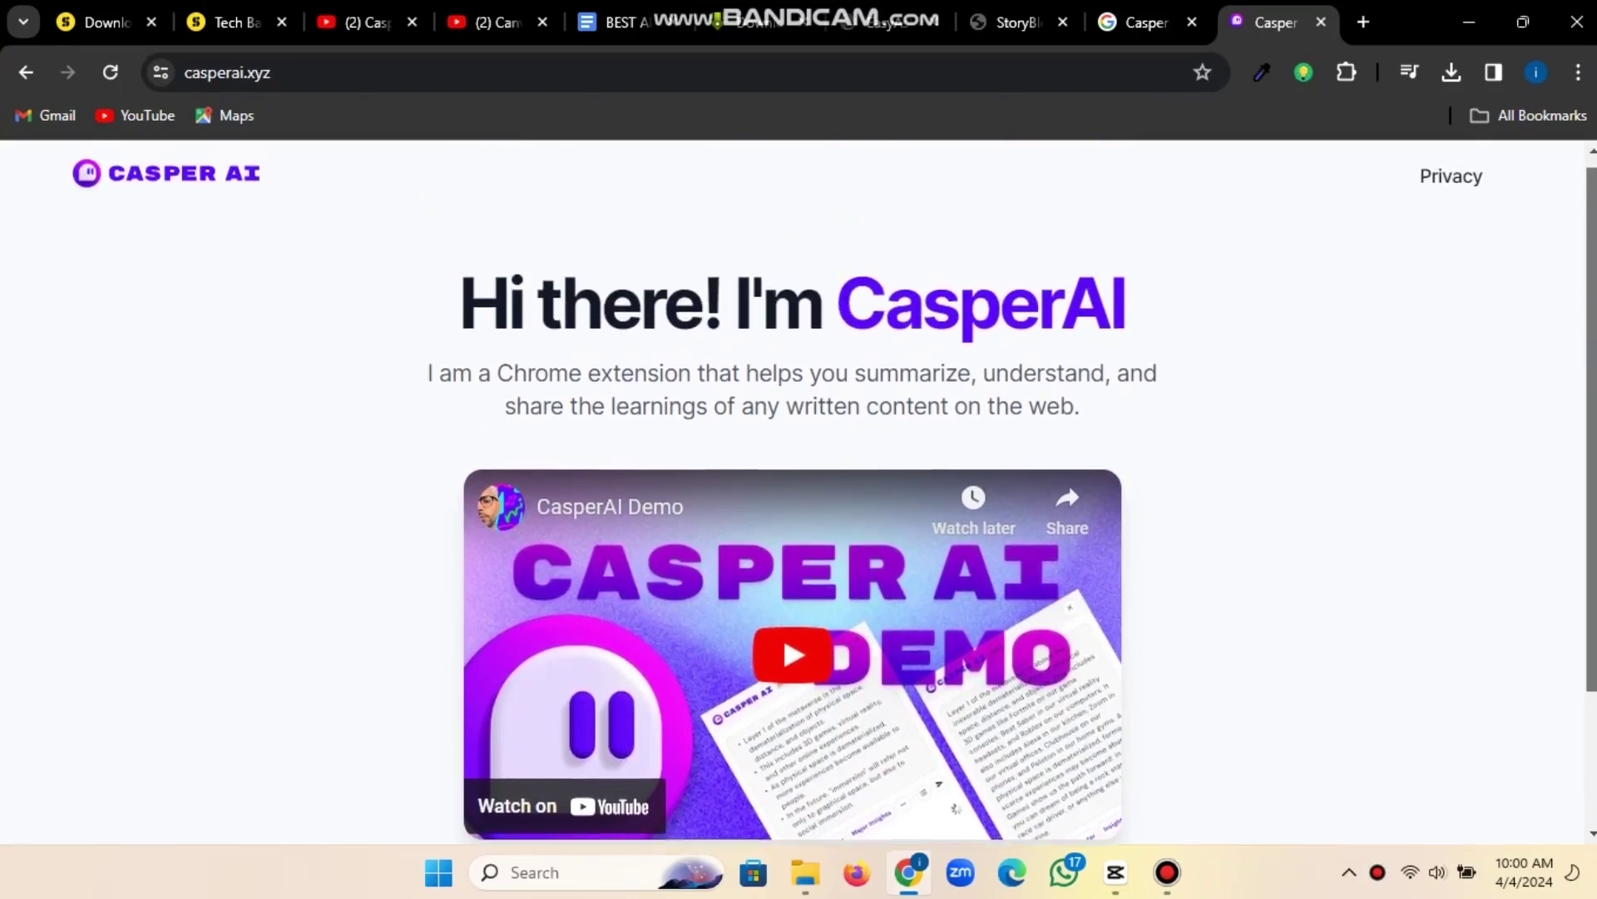
pyautogui.scroll(-1, 798, 500)
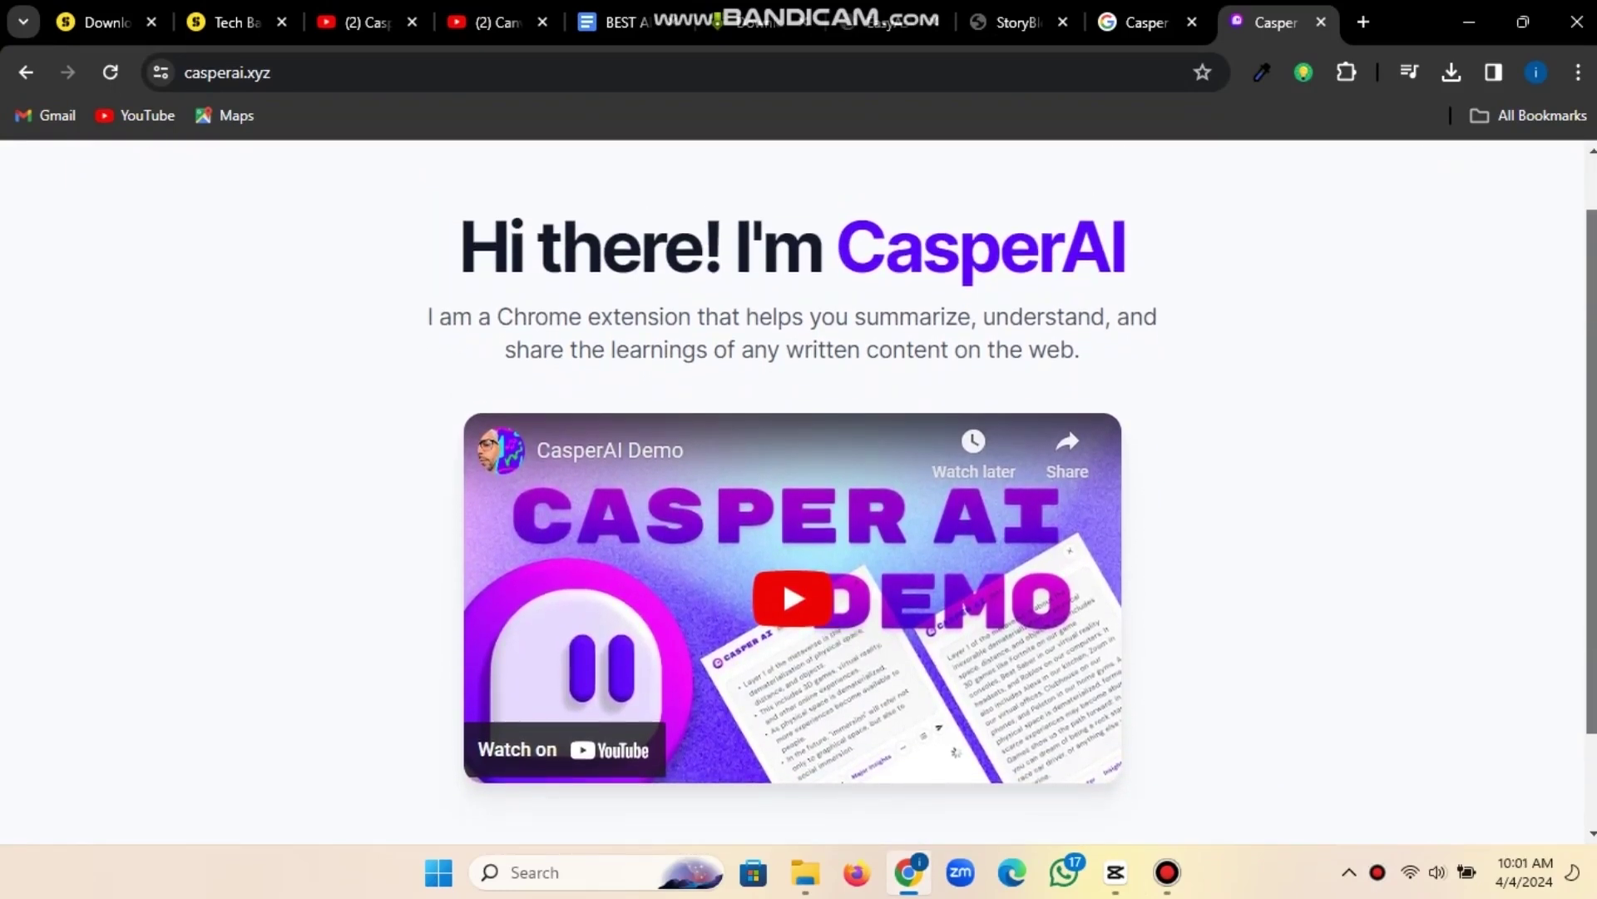
pyautogui.scroll(1, 798, 500)
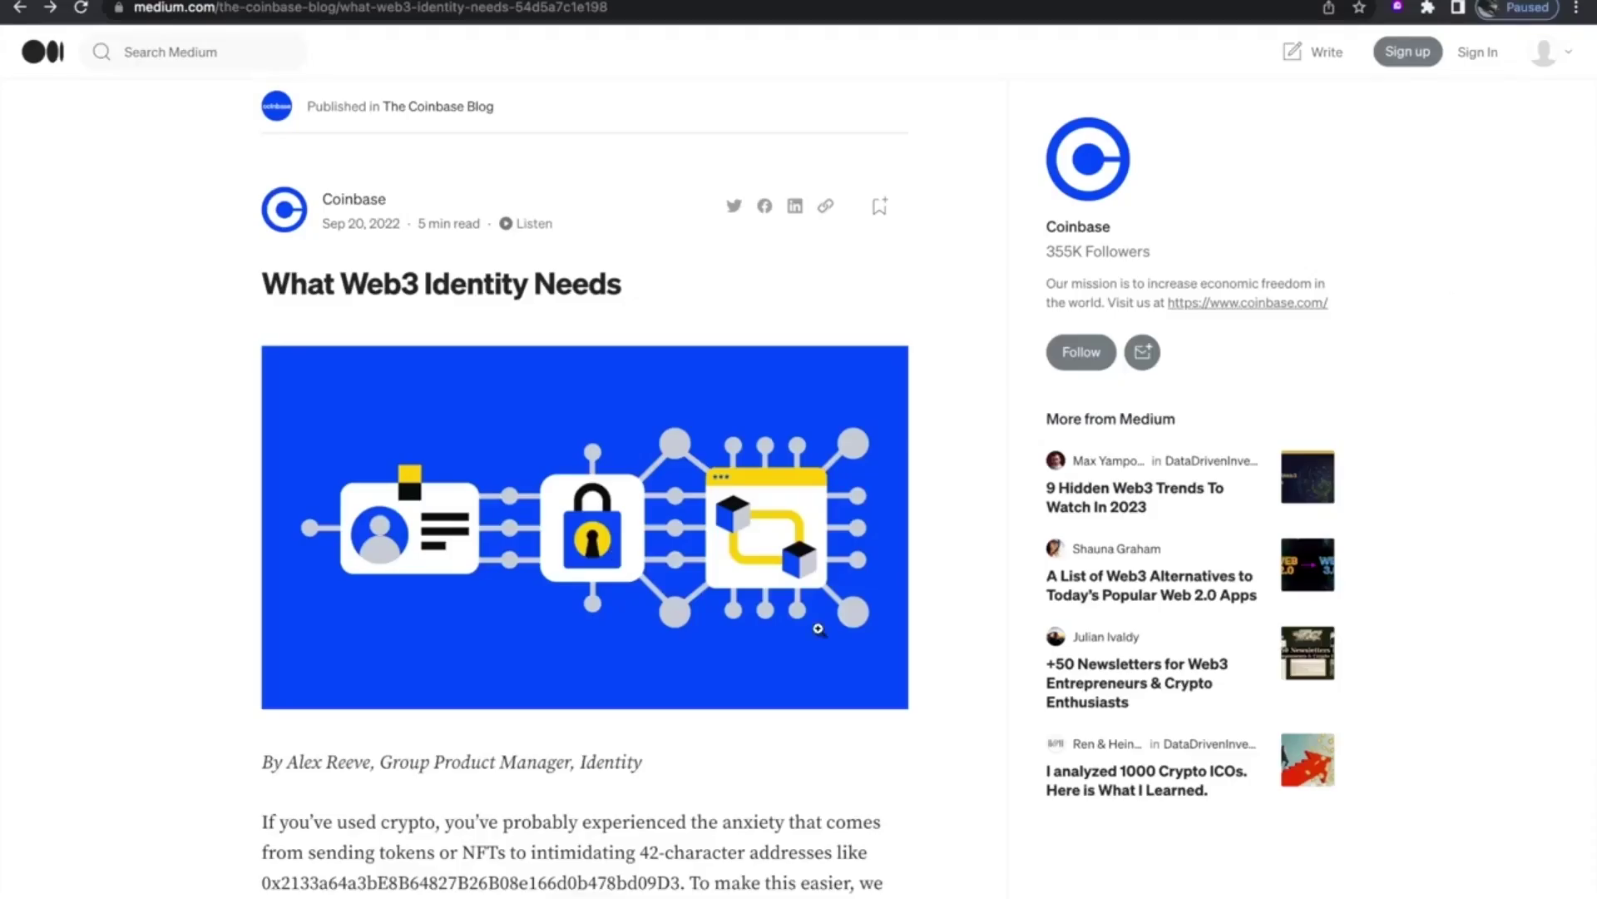
pyautogui.scroll(-5, 799, 499)
pyautogui.scroll(2, 799, 499)
pyautogui.scroll(3, 798, 499)
# - Open the CasperAI side panel summarizing the What Web3 Identity Needs article
pyautogui.click(1399, 10)
pyautogui.scroll(-1, 767, 551)
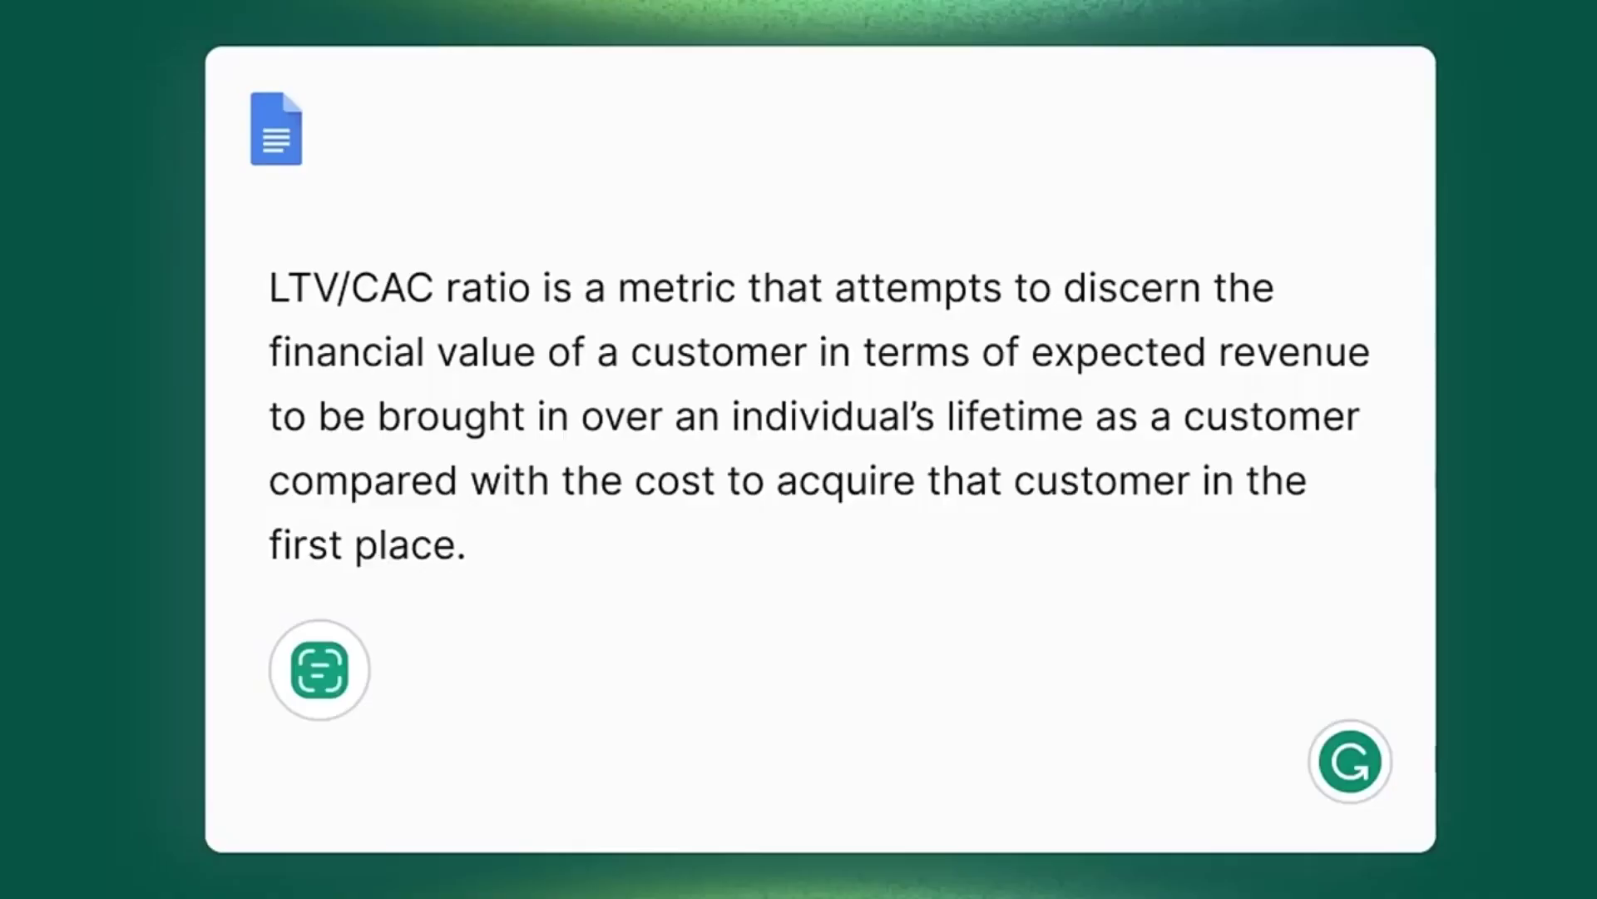
# - Rewrite the LTV/CAC paragraph with Grammarly's 'Rewrite for clarity' prompt and insert the result
pyautogui.tripleClick(685, 375)
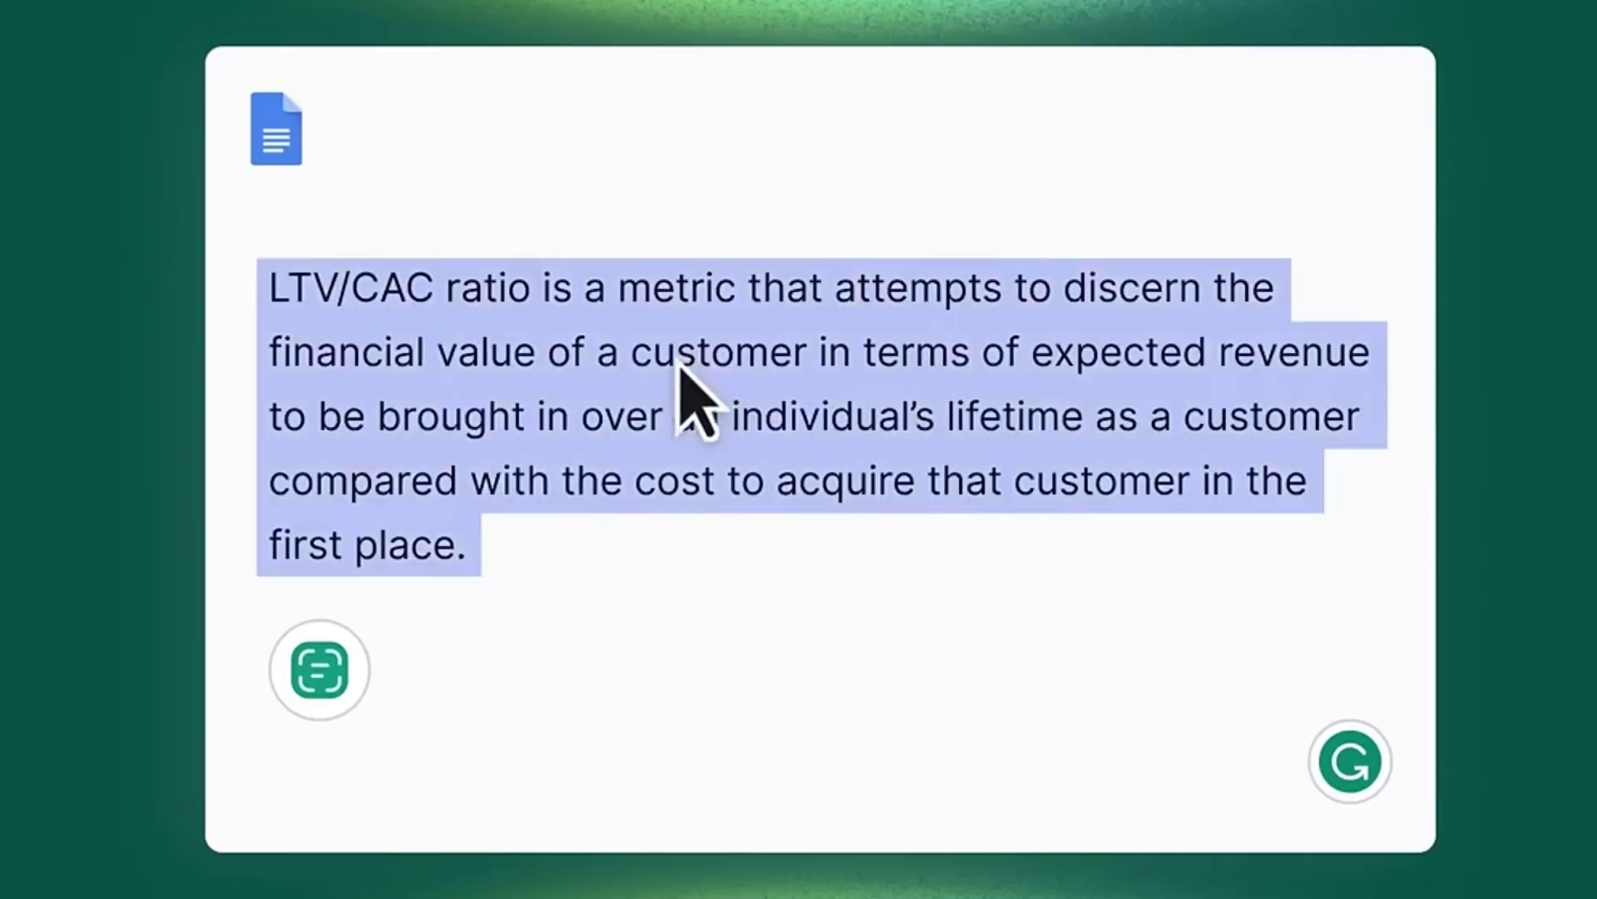
pyautogui.click(320, 669)
pyautogui.write('Re')
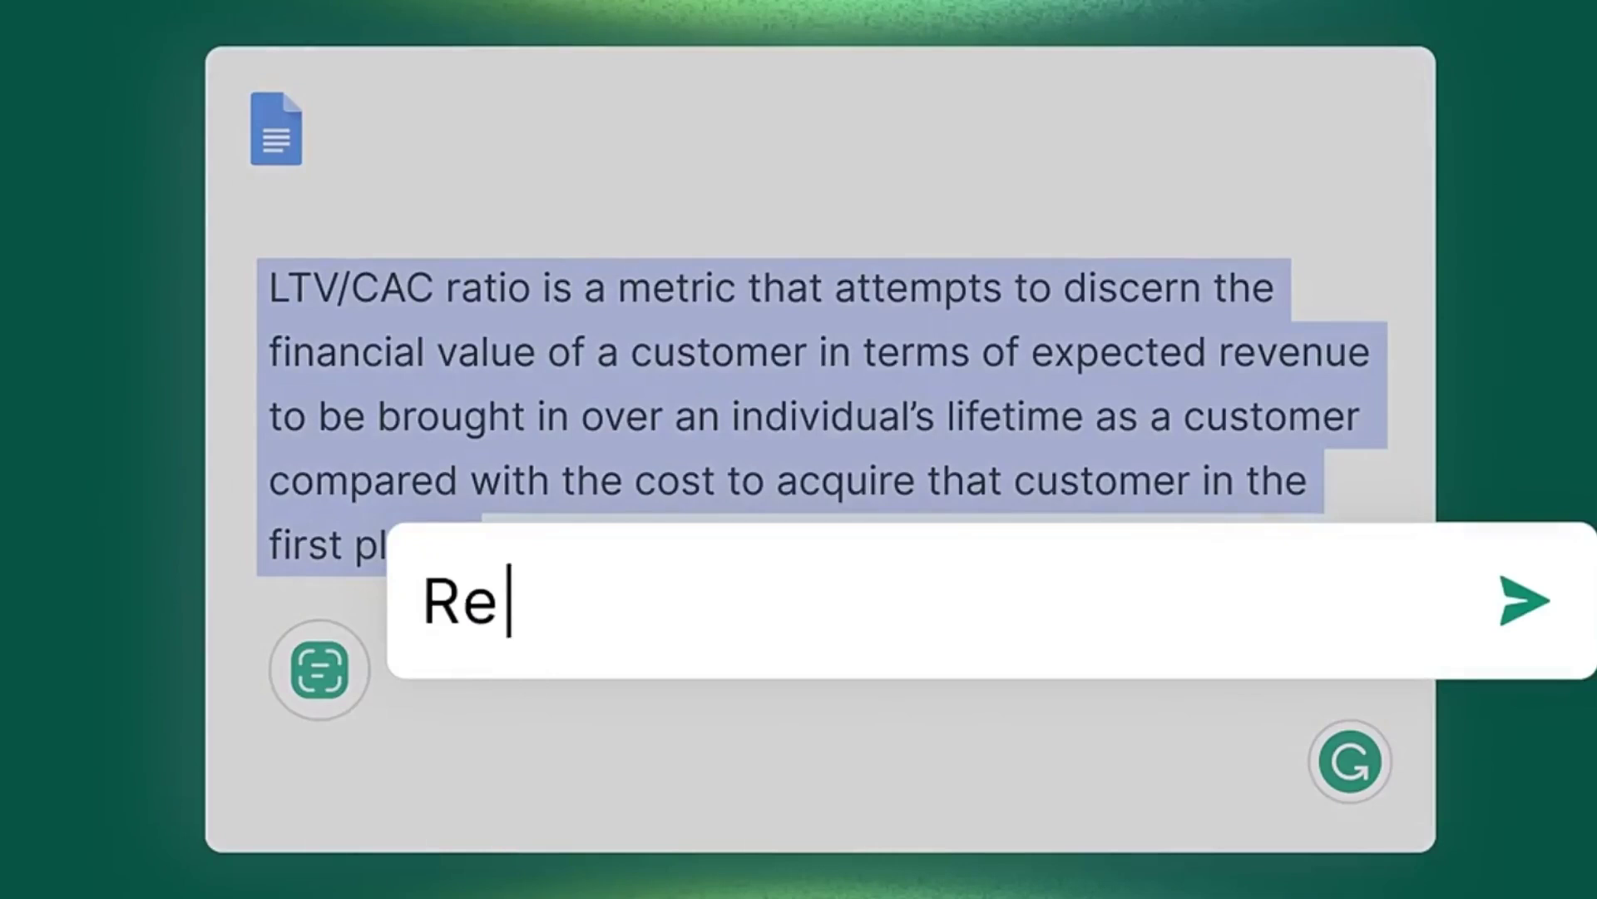
pyautogui.write('write for clarity')
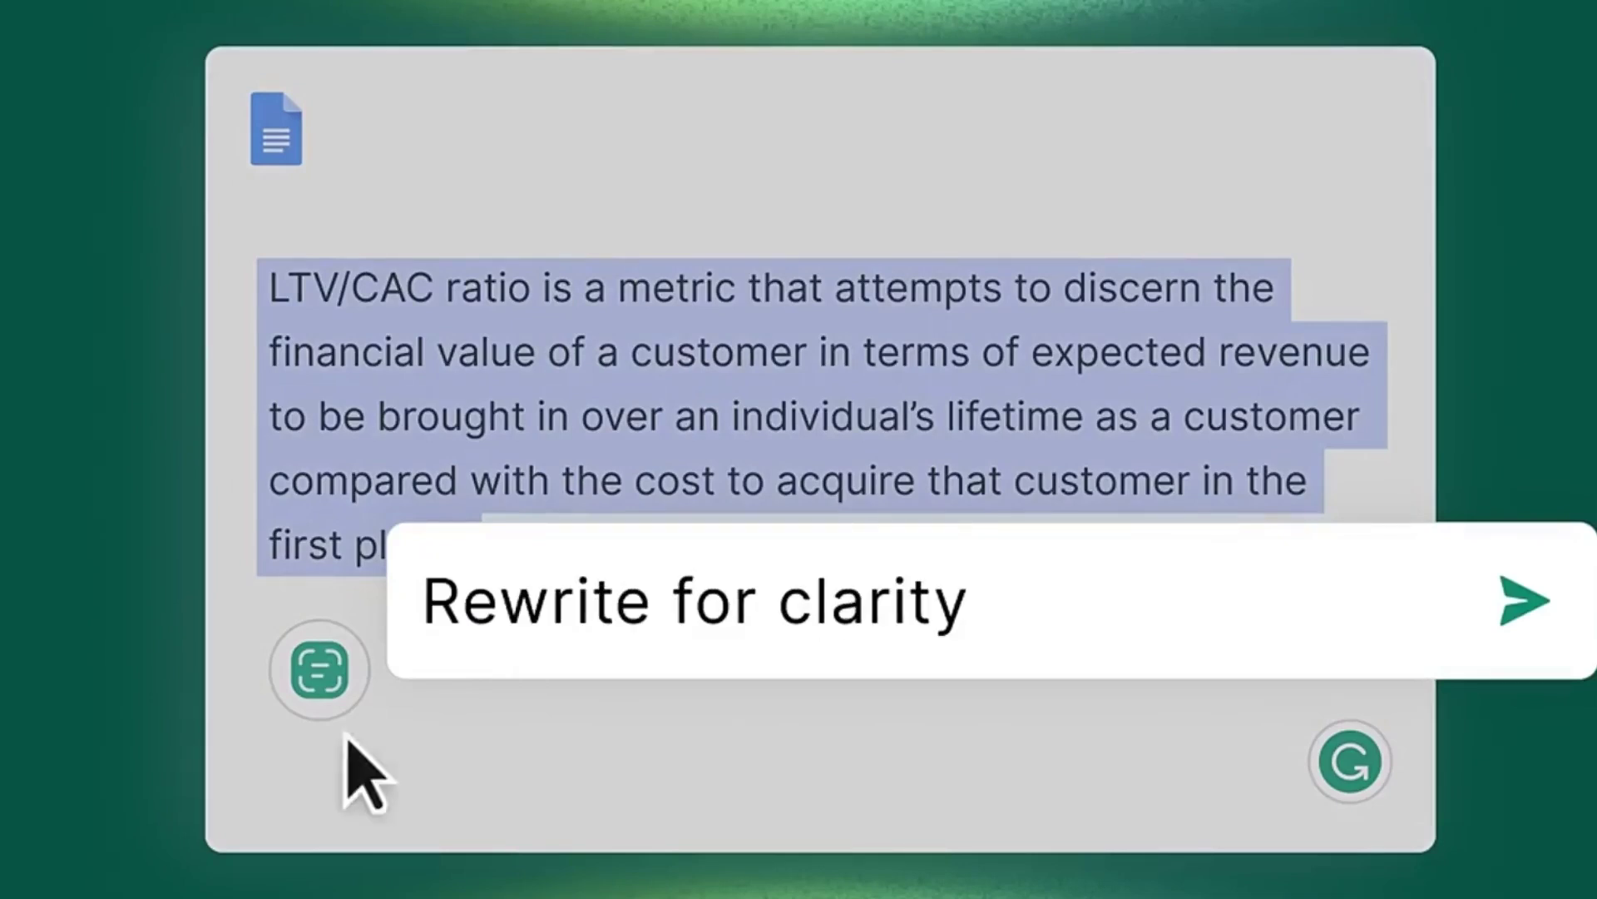
pyautogui.click(1525, 602)
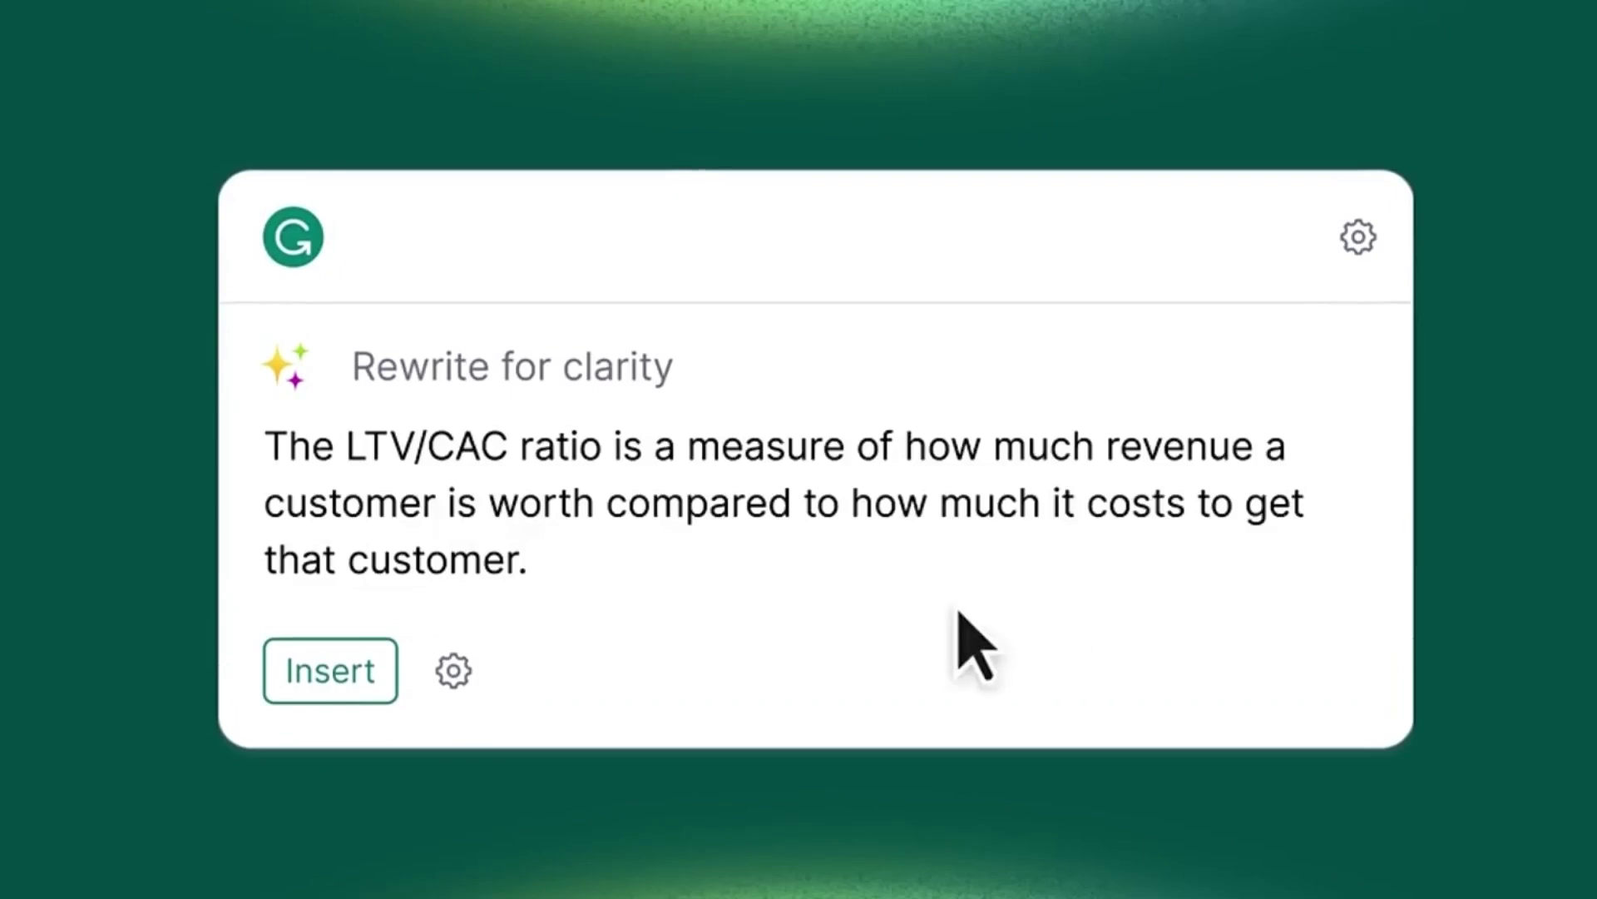
pyautogui.click(341, 674)
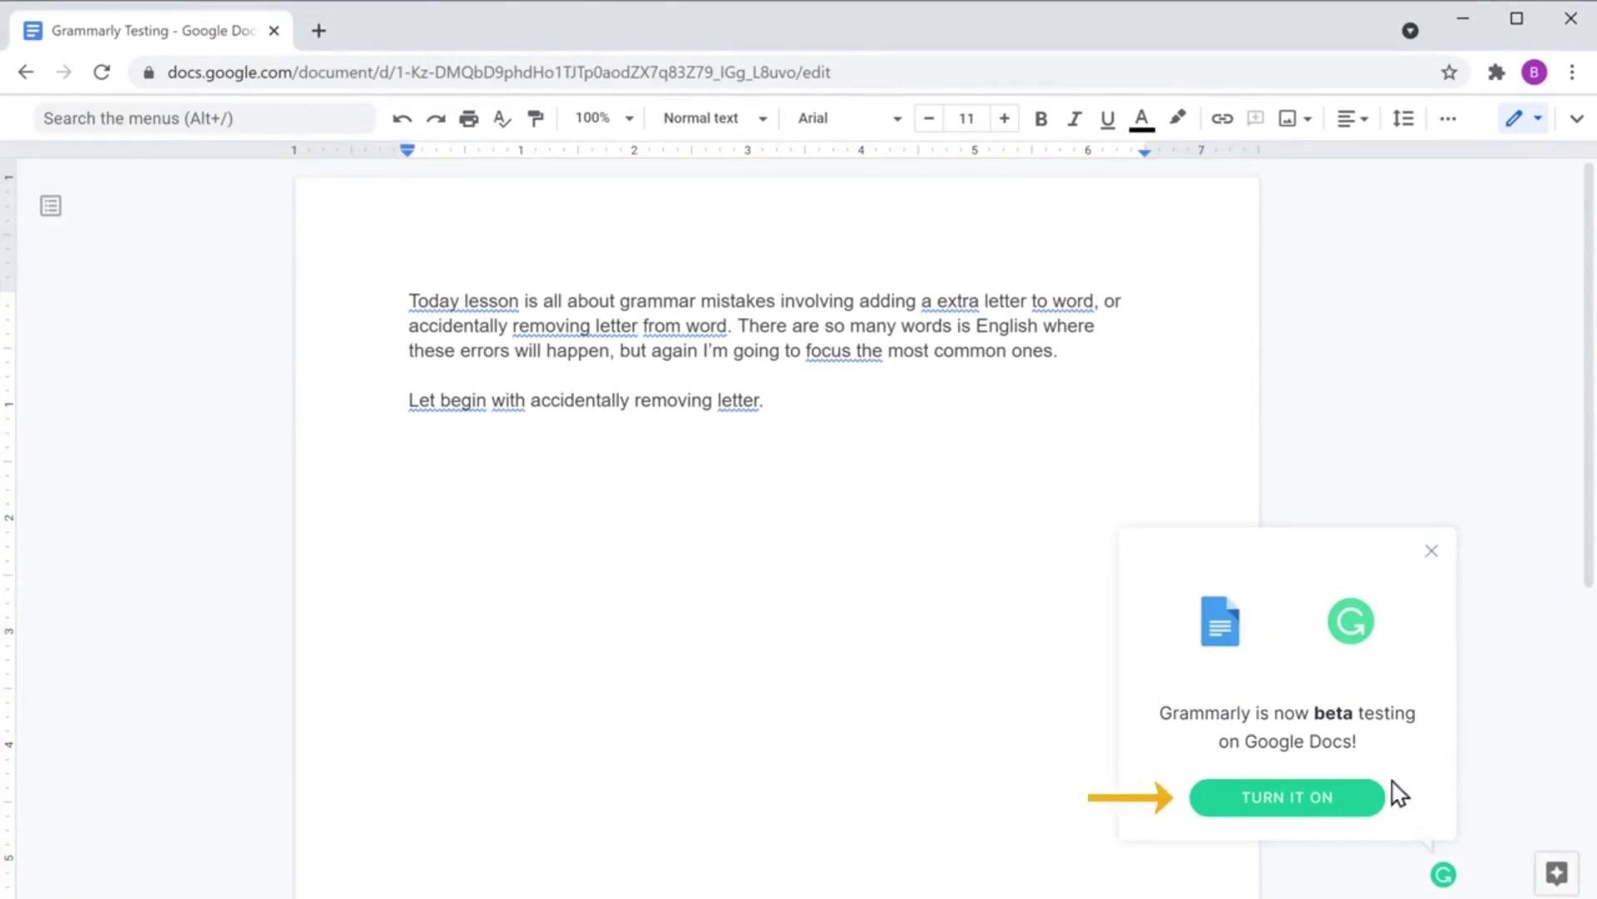
# - Enable Grammarly in Docs and expand the Today → Today's noun-form fix in its suggestions
pyautogui.click(1293, 799)
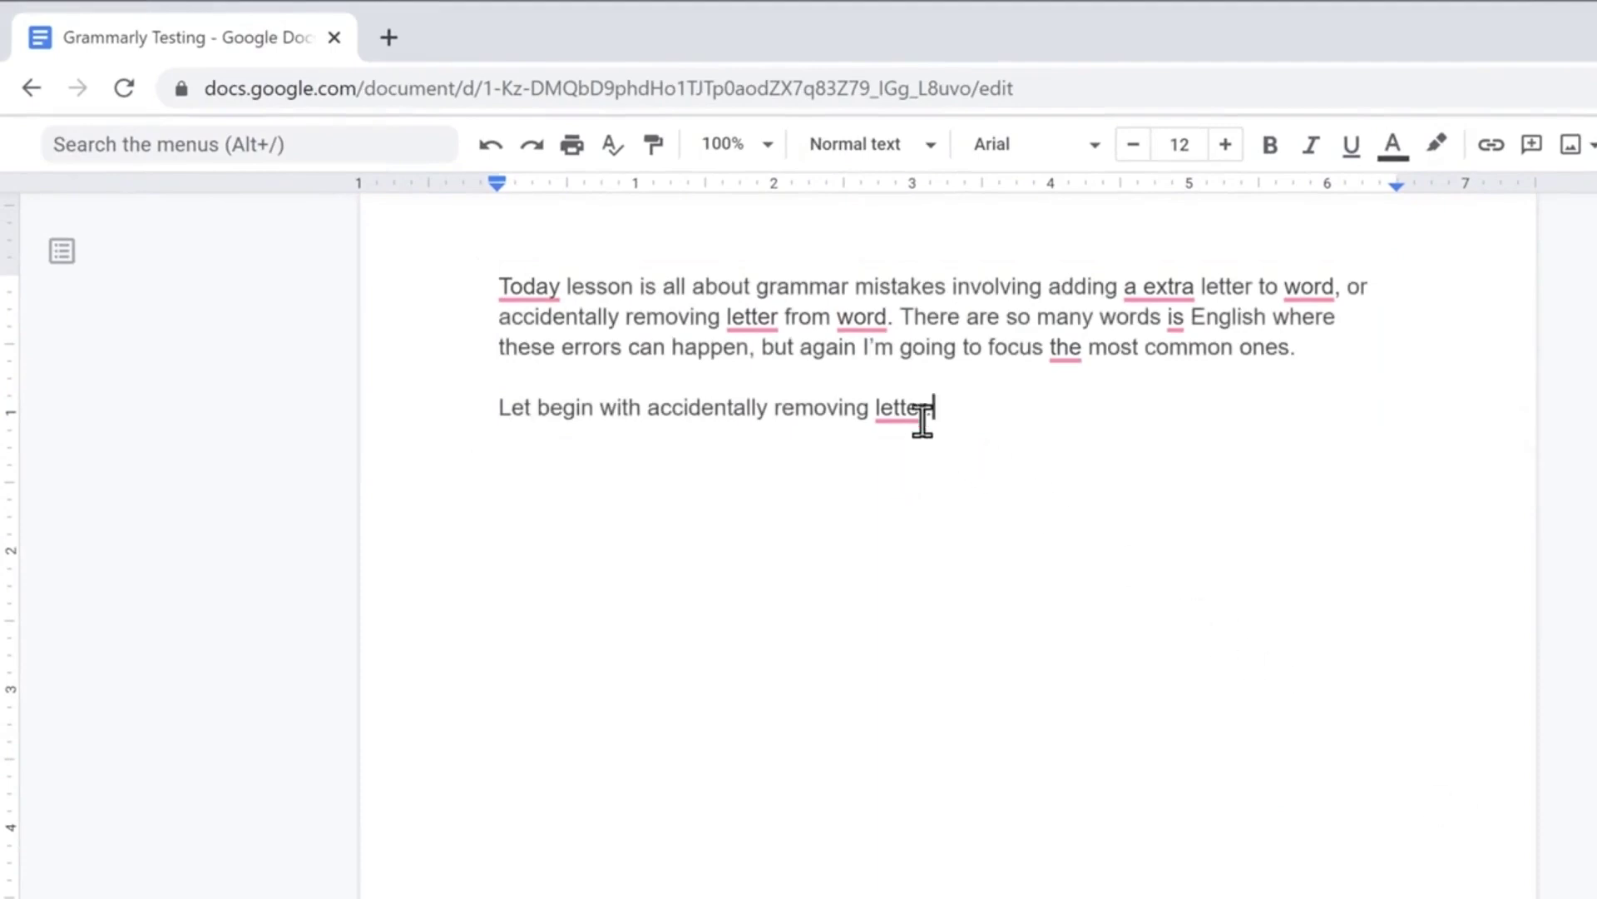
pyautogui.click(901, 407)
pyautogui.click(1017, 594)
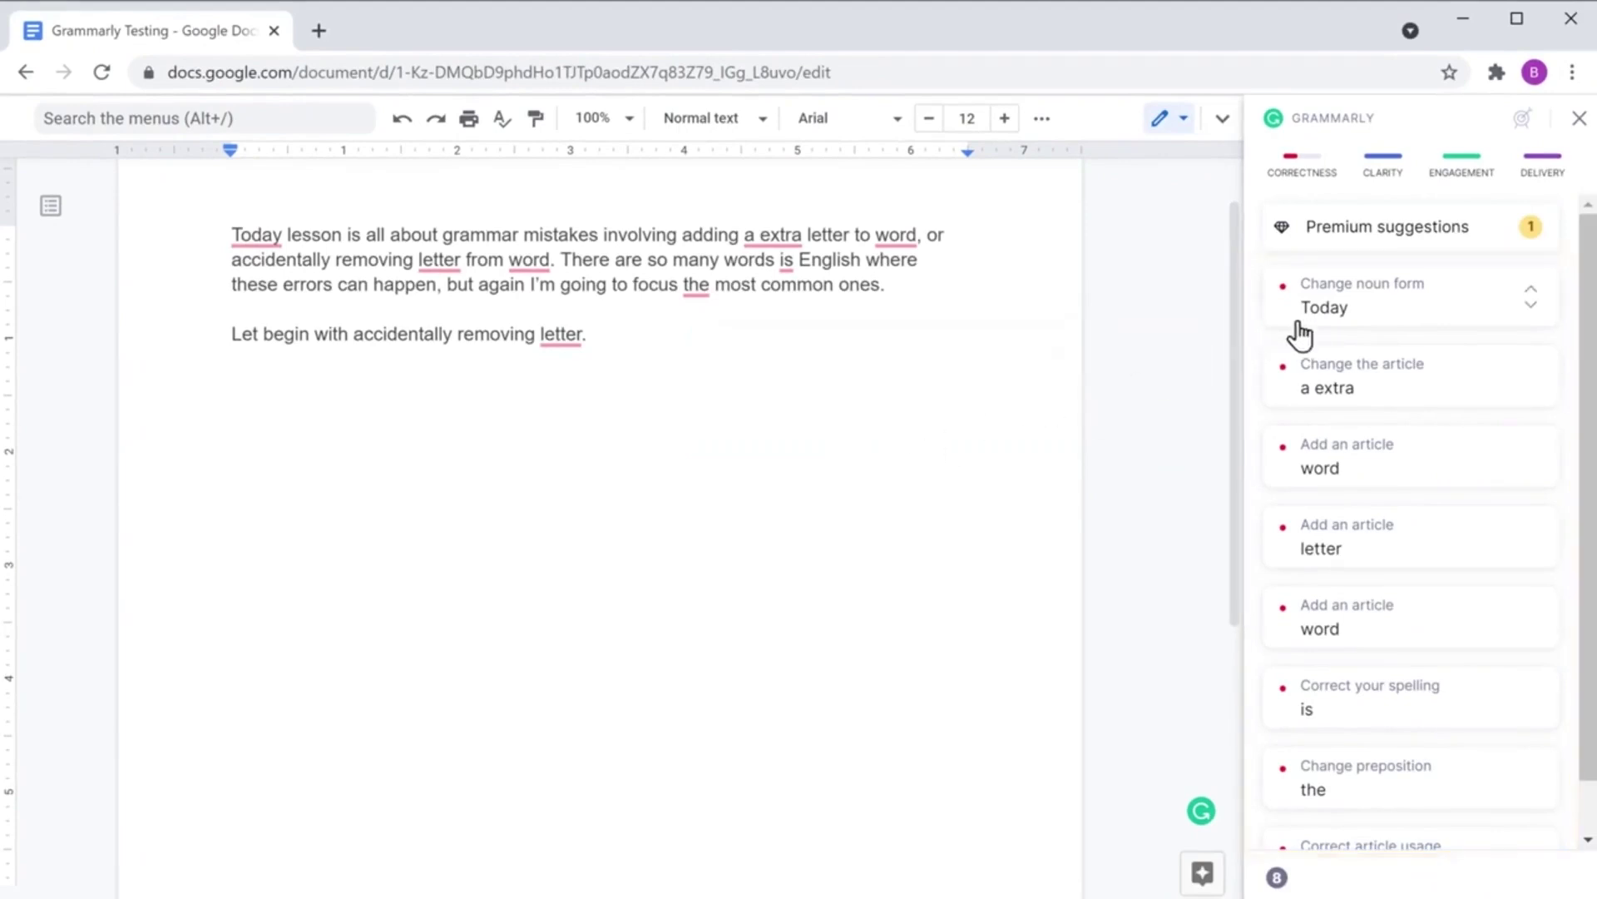
pyautogui.click(1314, 306)
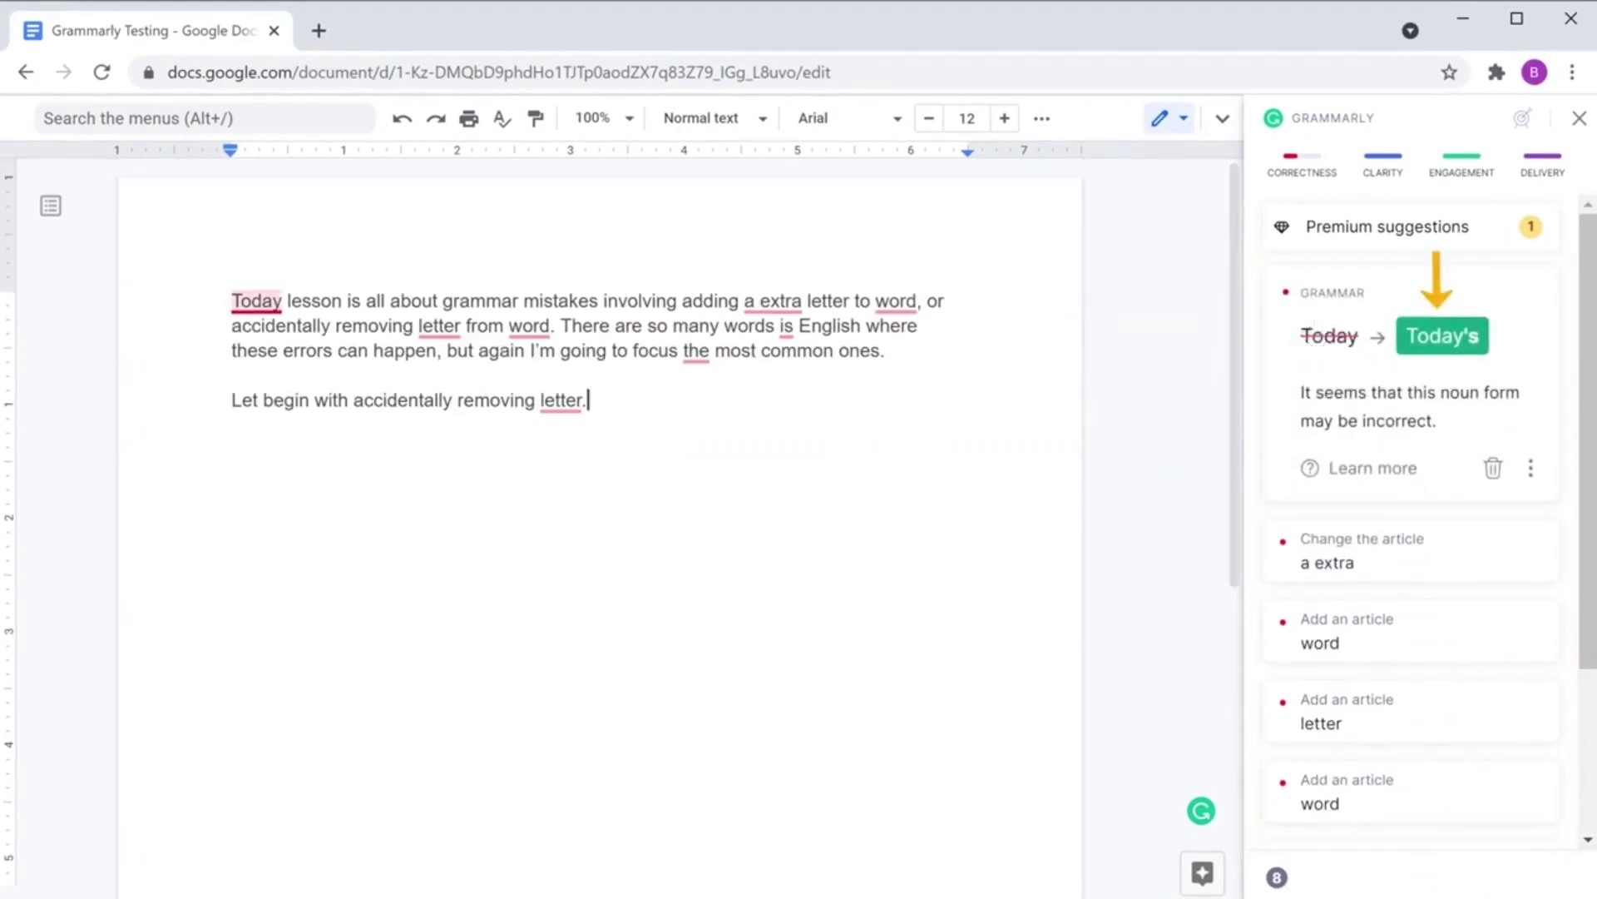
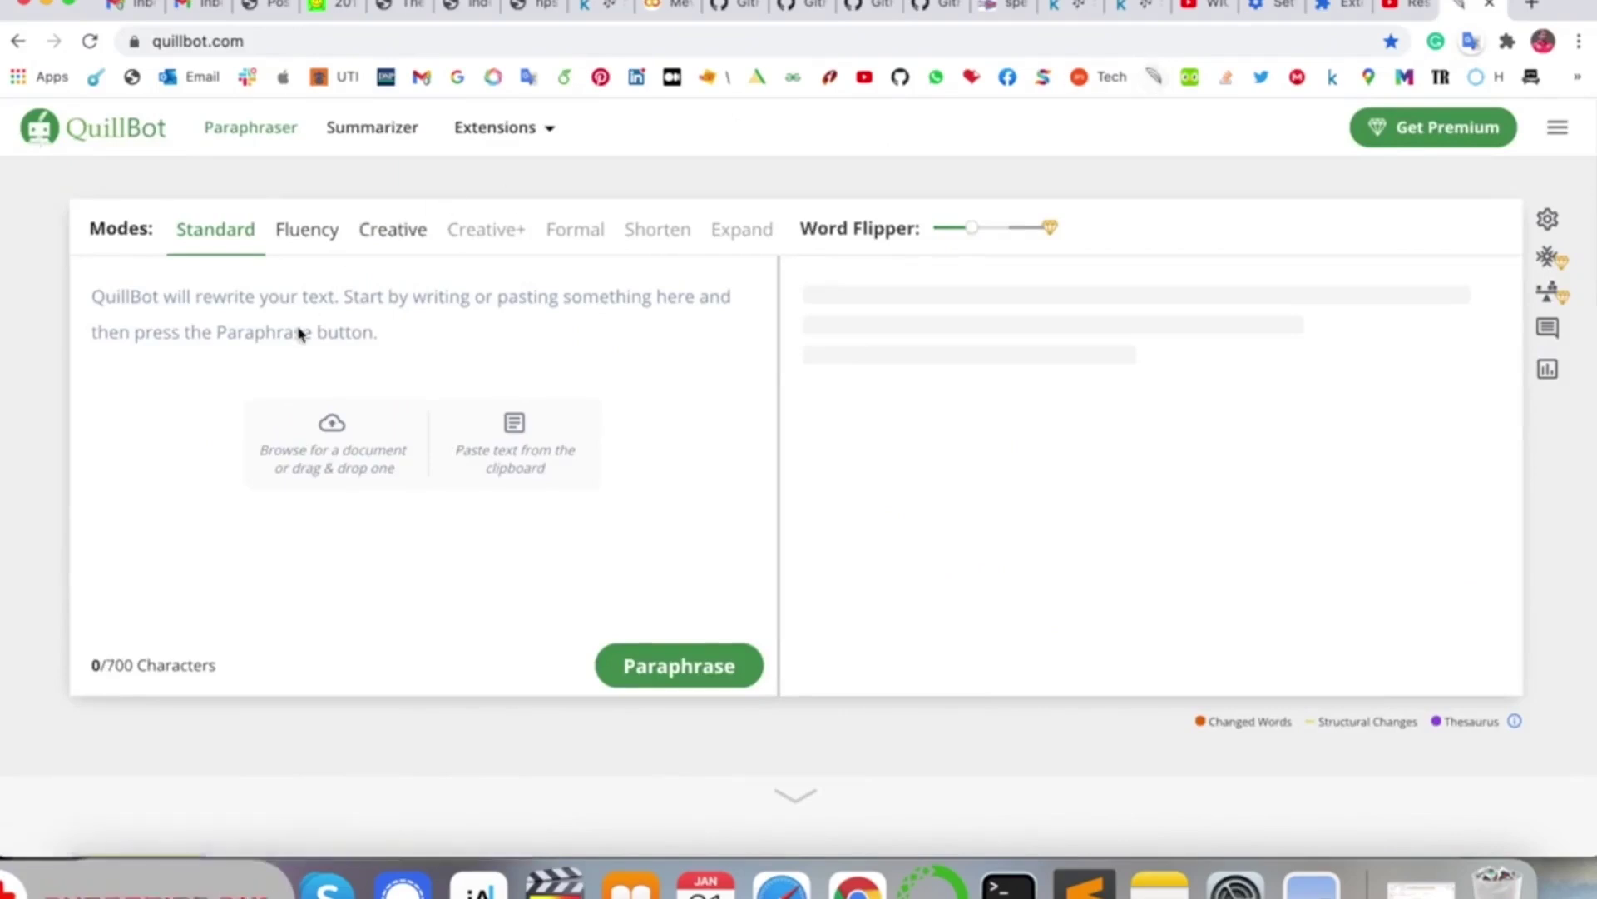
# - Paste the QuillBot description paragraph, paraphrase it, and select the rewritten first sentence
pyautogui.click(301, 336)
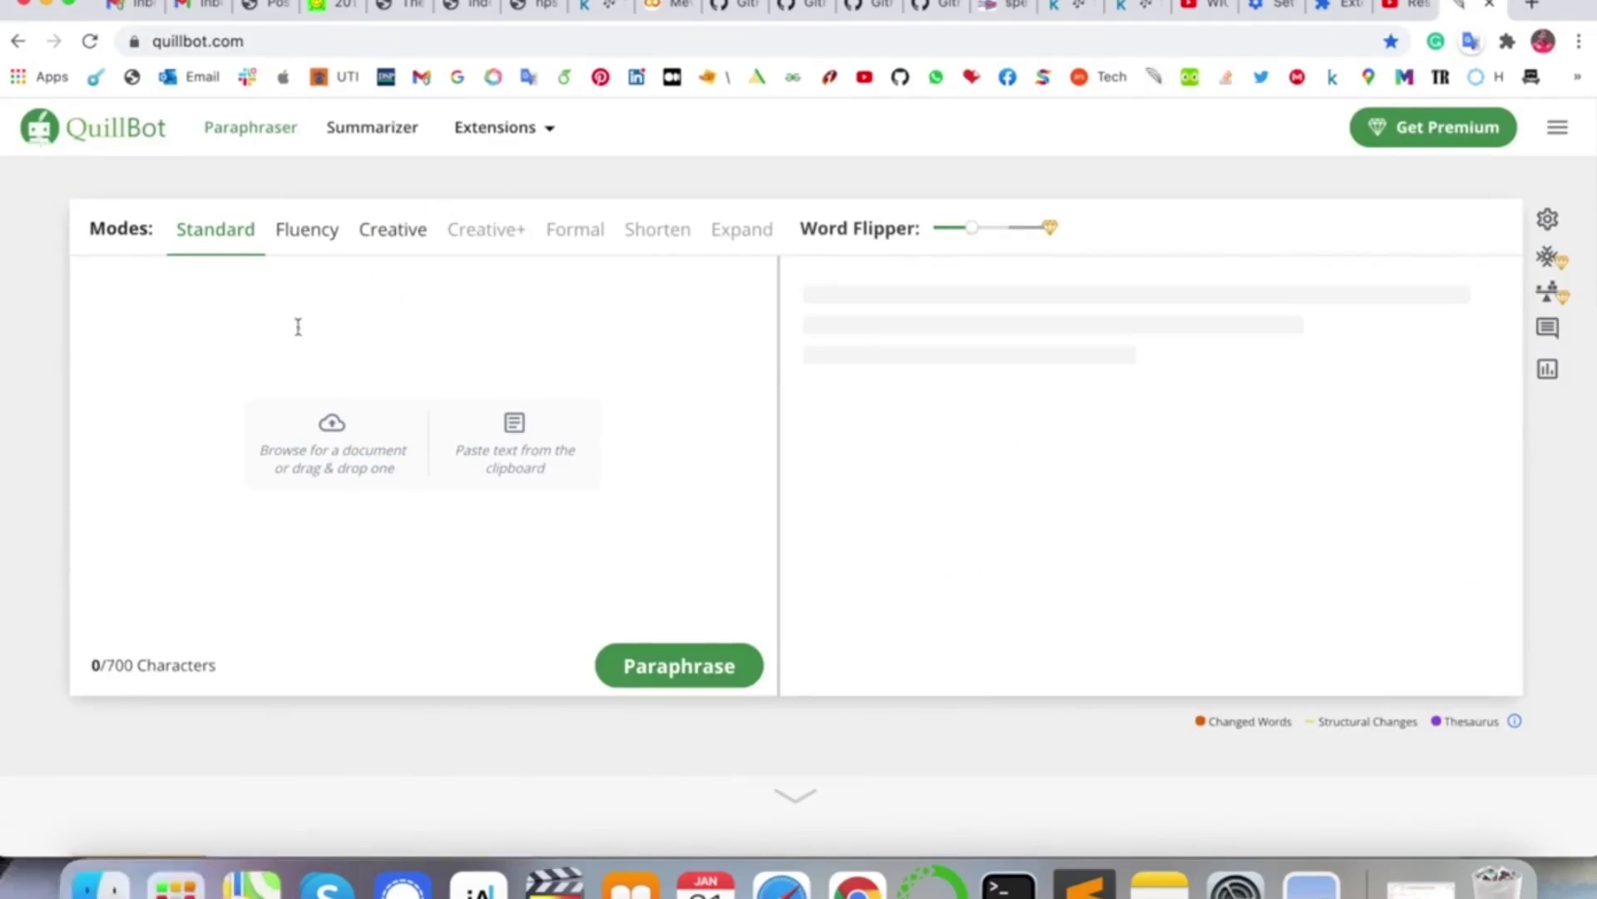
pyautogui.write("QuillBot is a paraphrasing tool that uses machine learning to reword and restructure selected text. It functions like a full-sentence thesaurus: users simply right click a sentence and hit 'Launch QuillBot' to rephrase the sentence. Users can then edit the output on the side panel and place it into their document.")
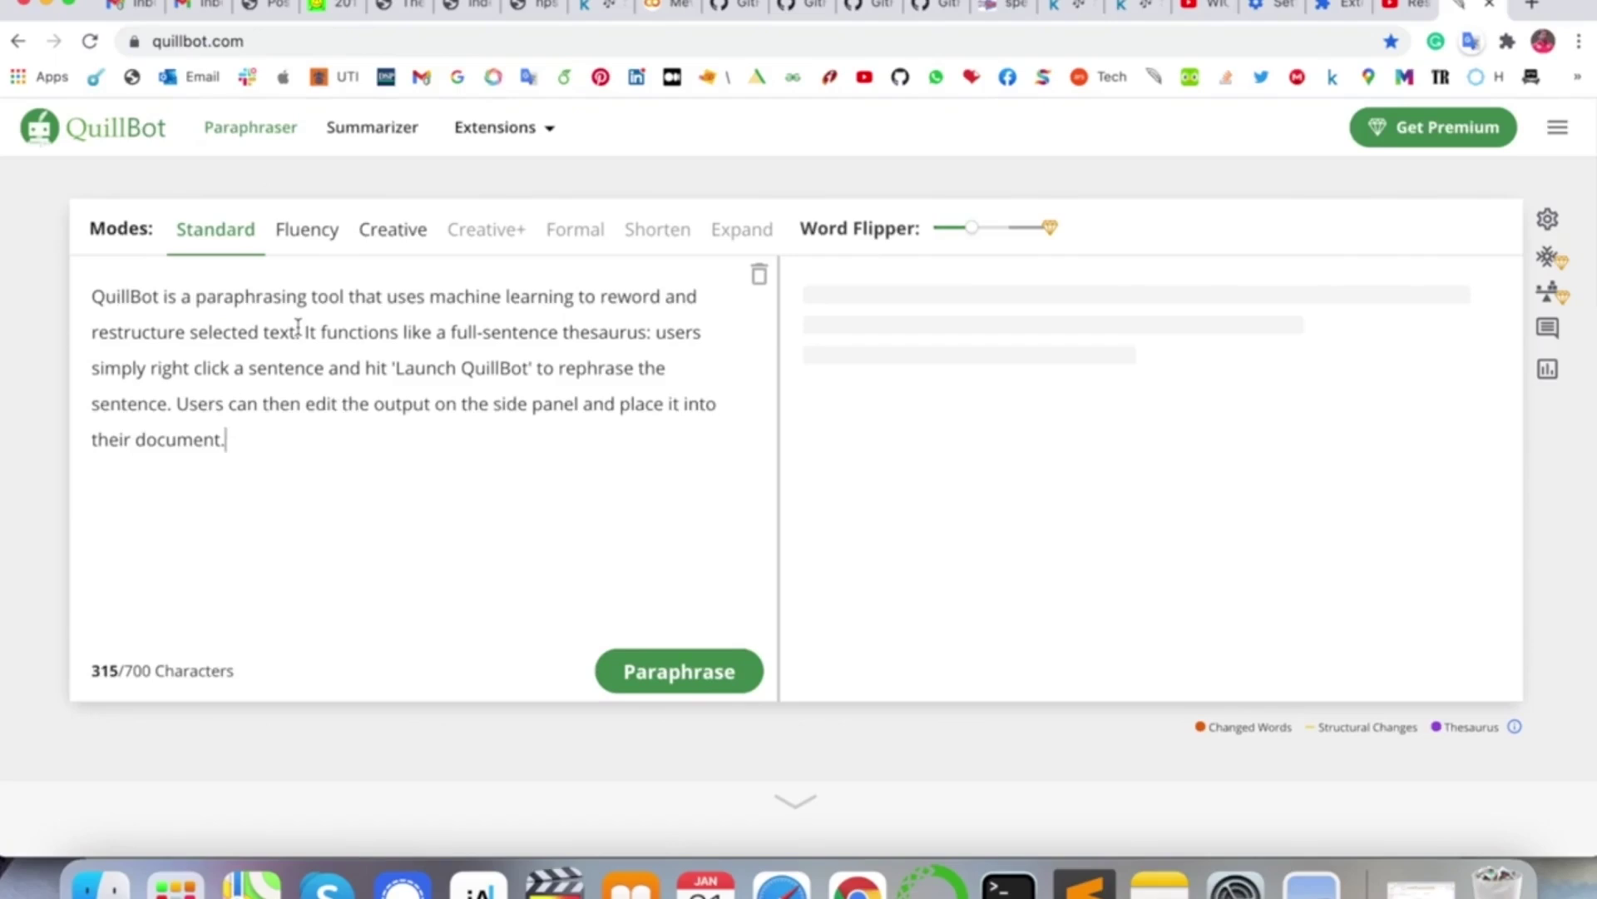
pyautogui.click(679, 670)
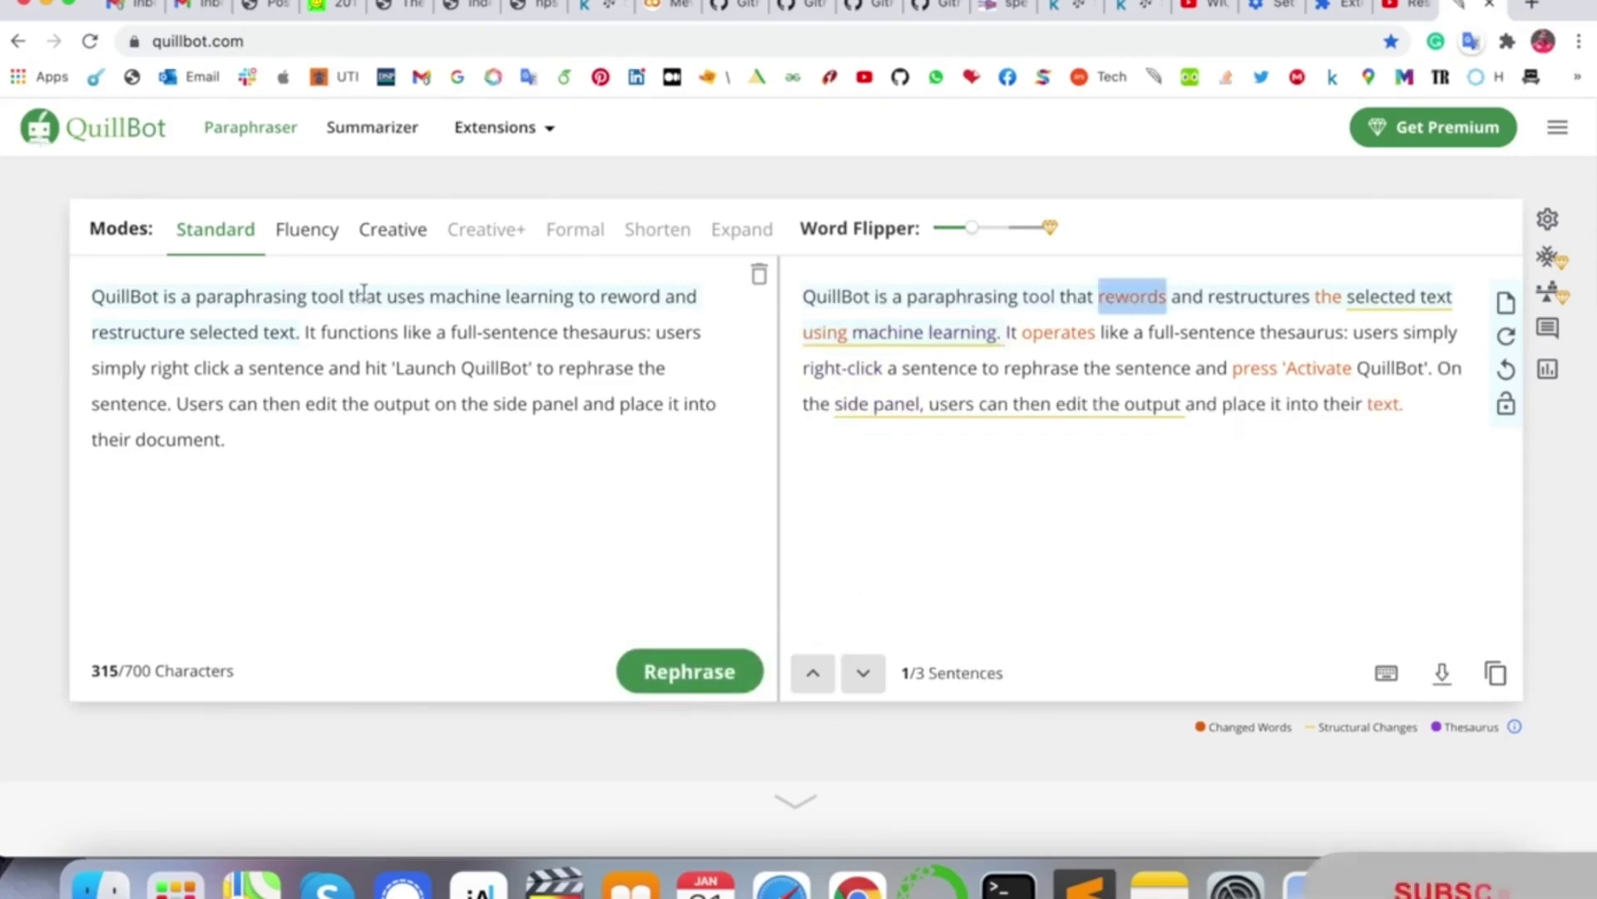
pyautogui.doubleClick(396, 296)
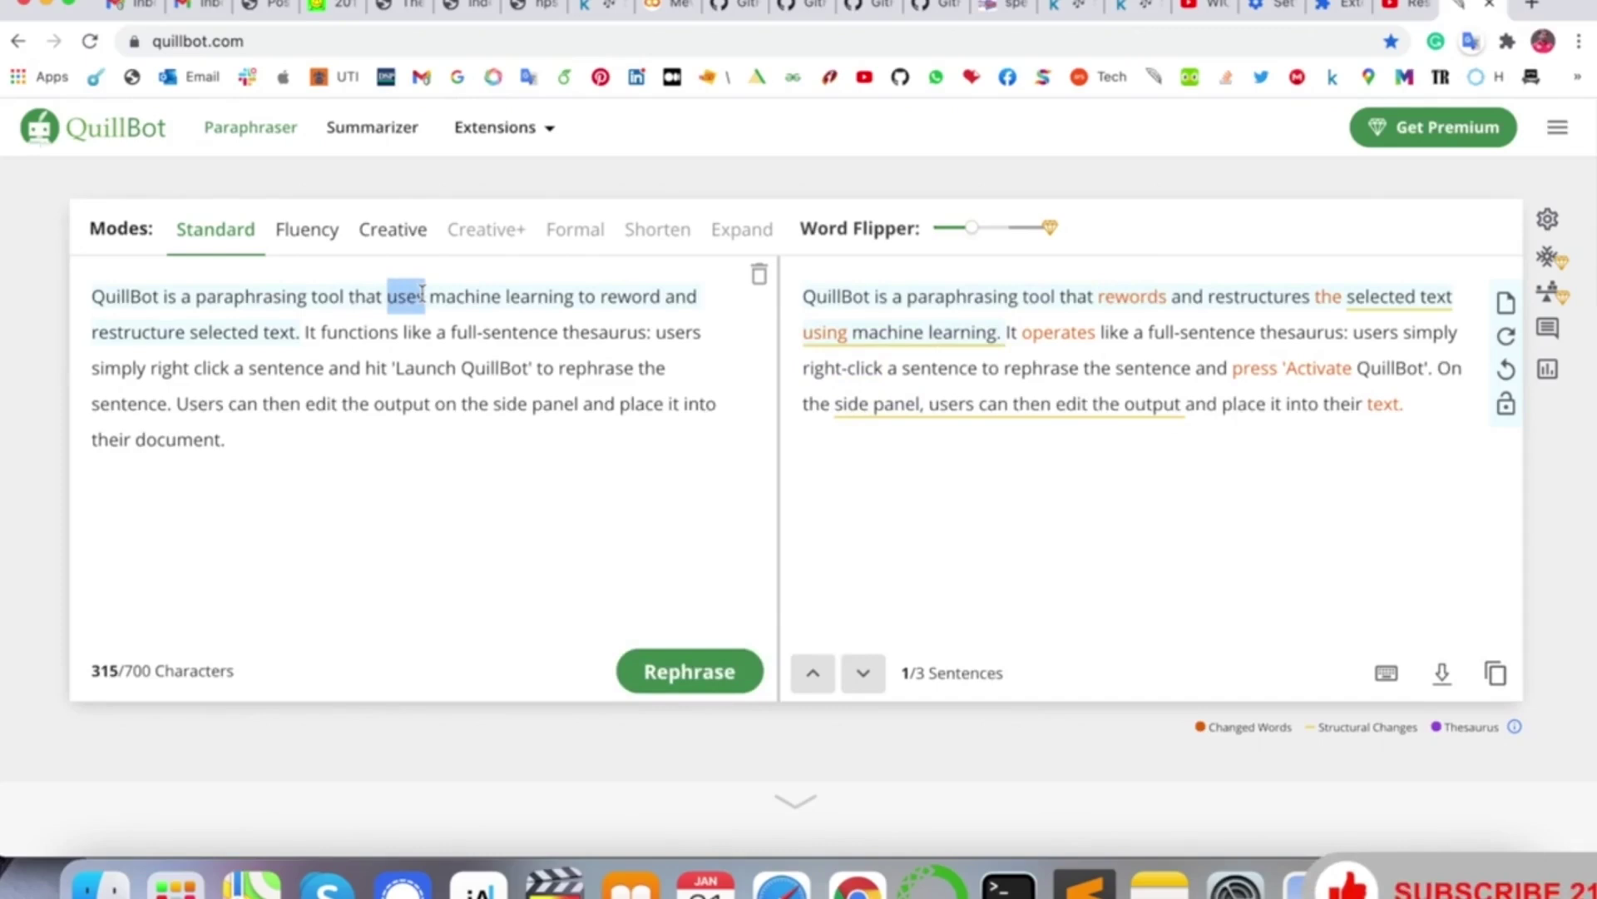
pyautogui.moveTo(297, 332); pyautogui.dragTo(89, 306)
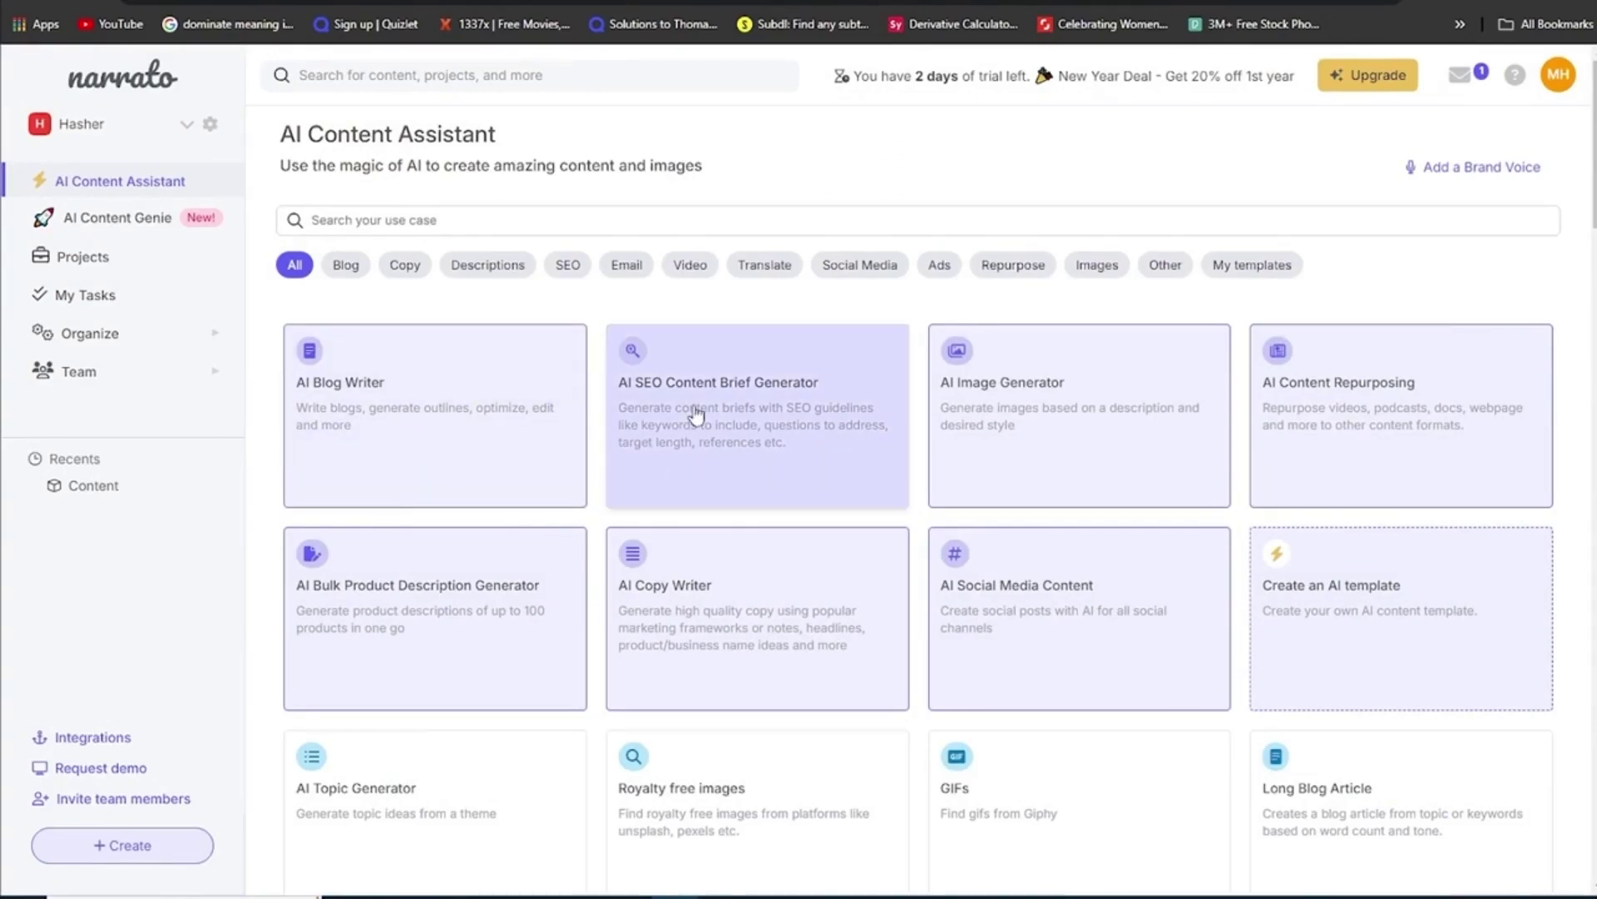
# - Start a Short blog article in Narrato's AI Blog Writer and begin entering keywords
pyautogui.click(308, 354)
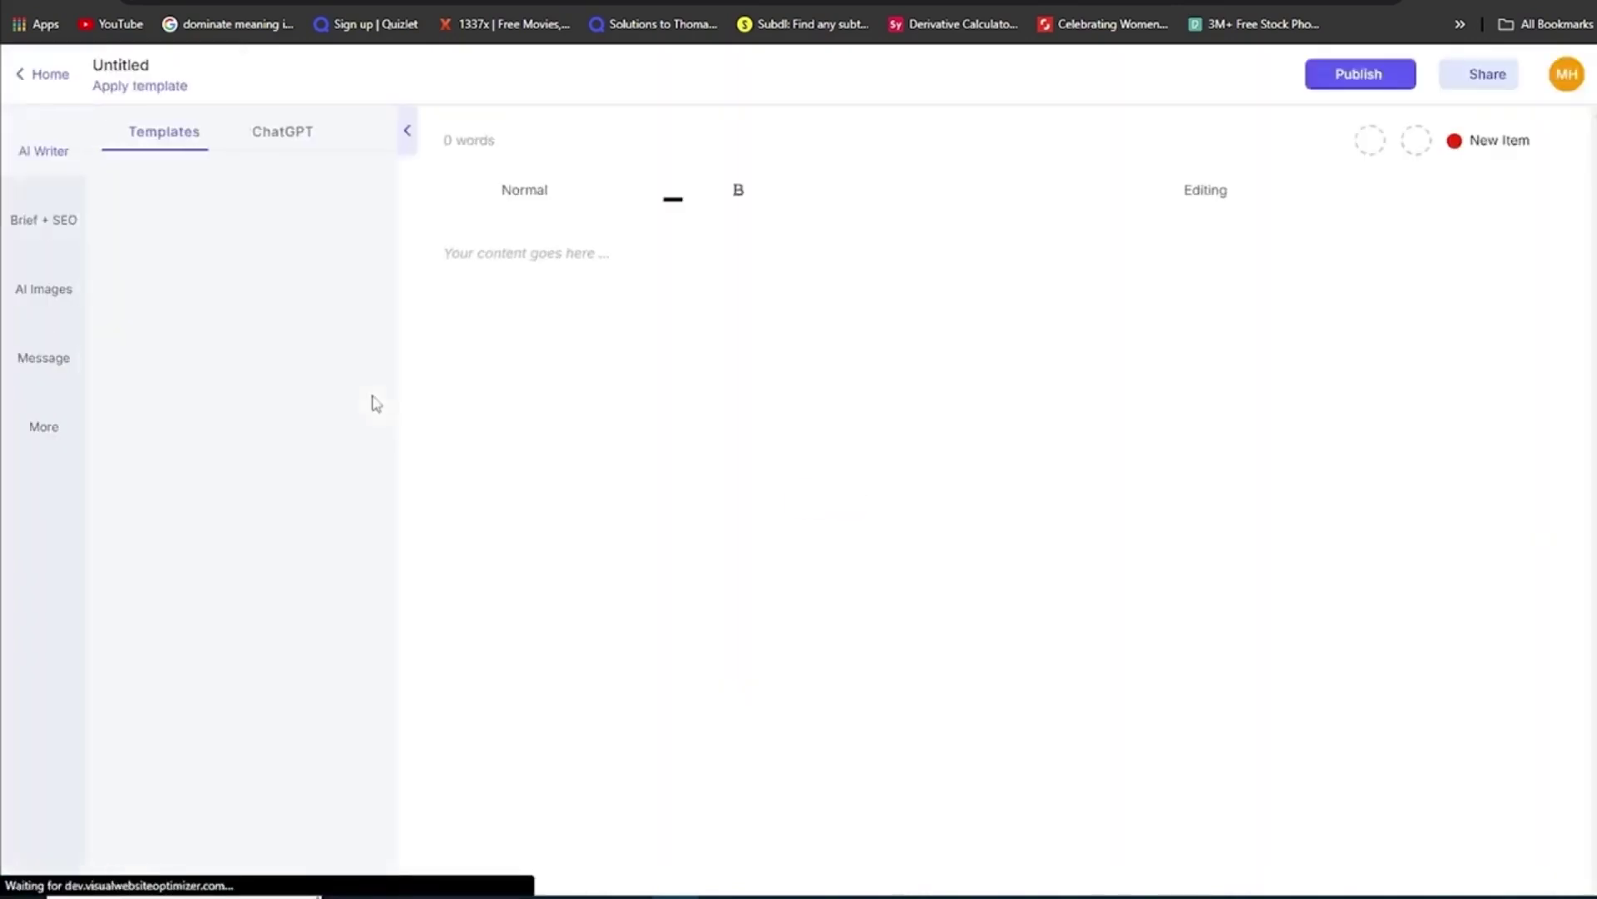
pyautogui.scroll(-3, 250, 500)
pyautogui.click(300, 400)
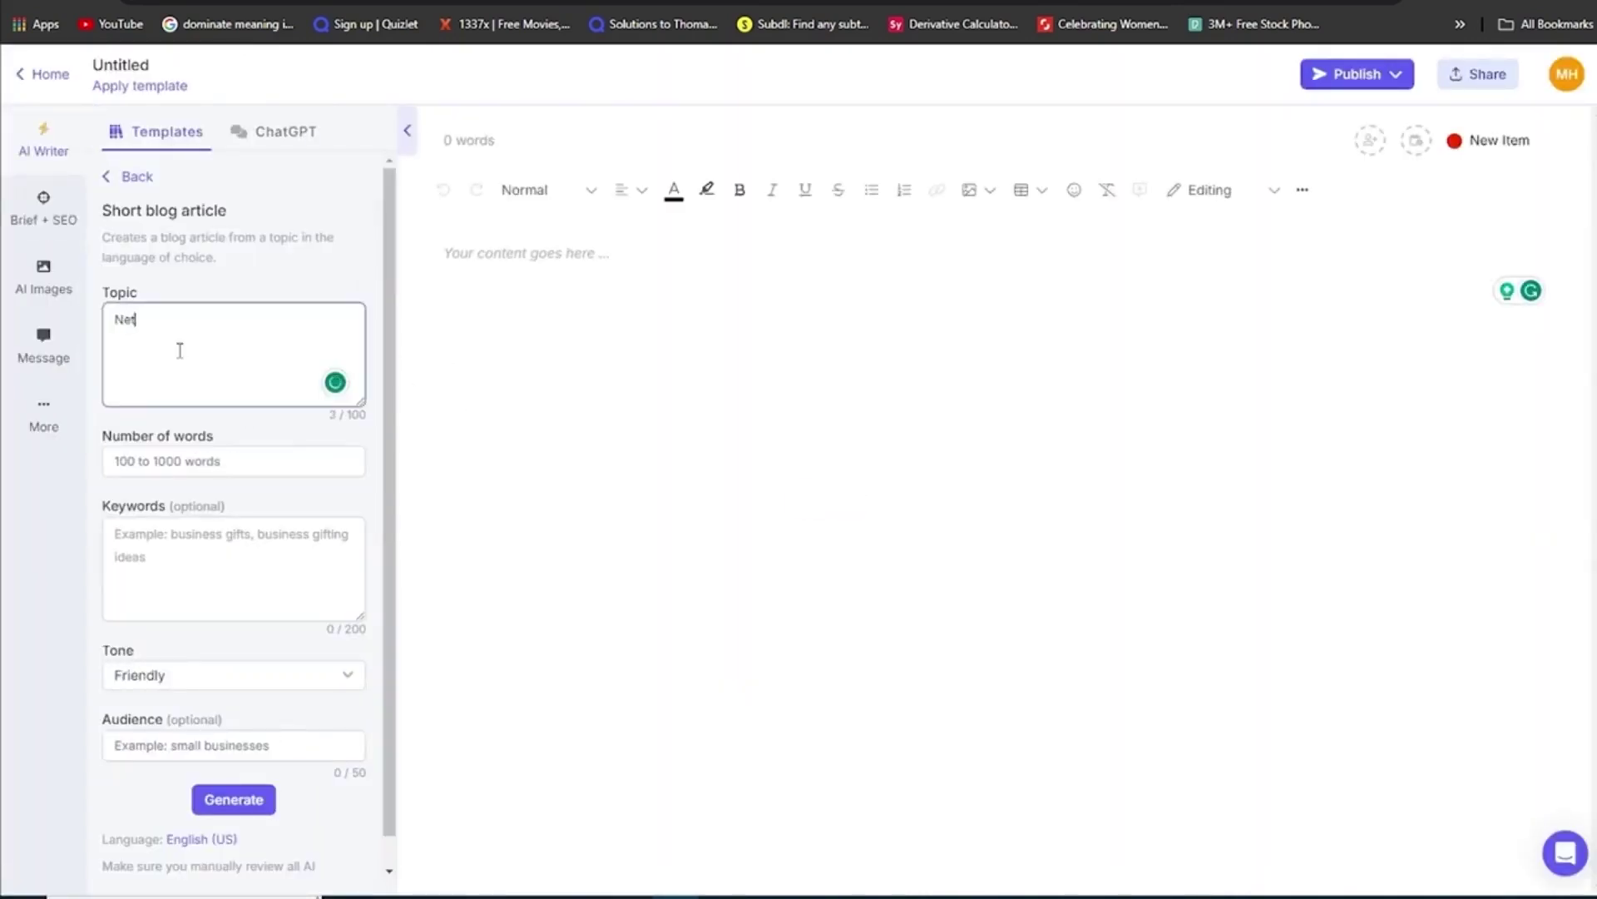
pyautogui.scroll(-1, 256, 436)
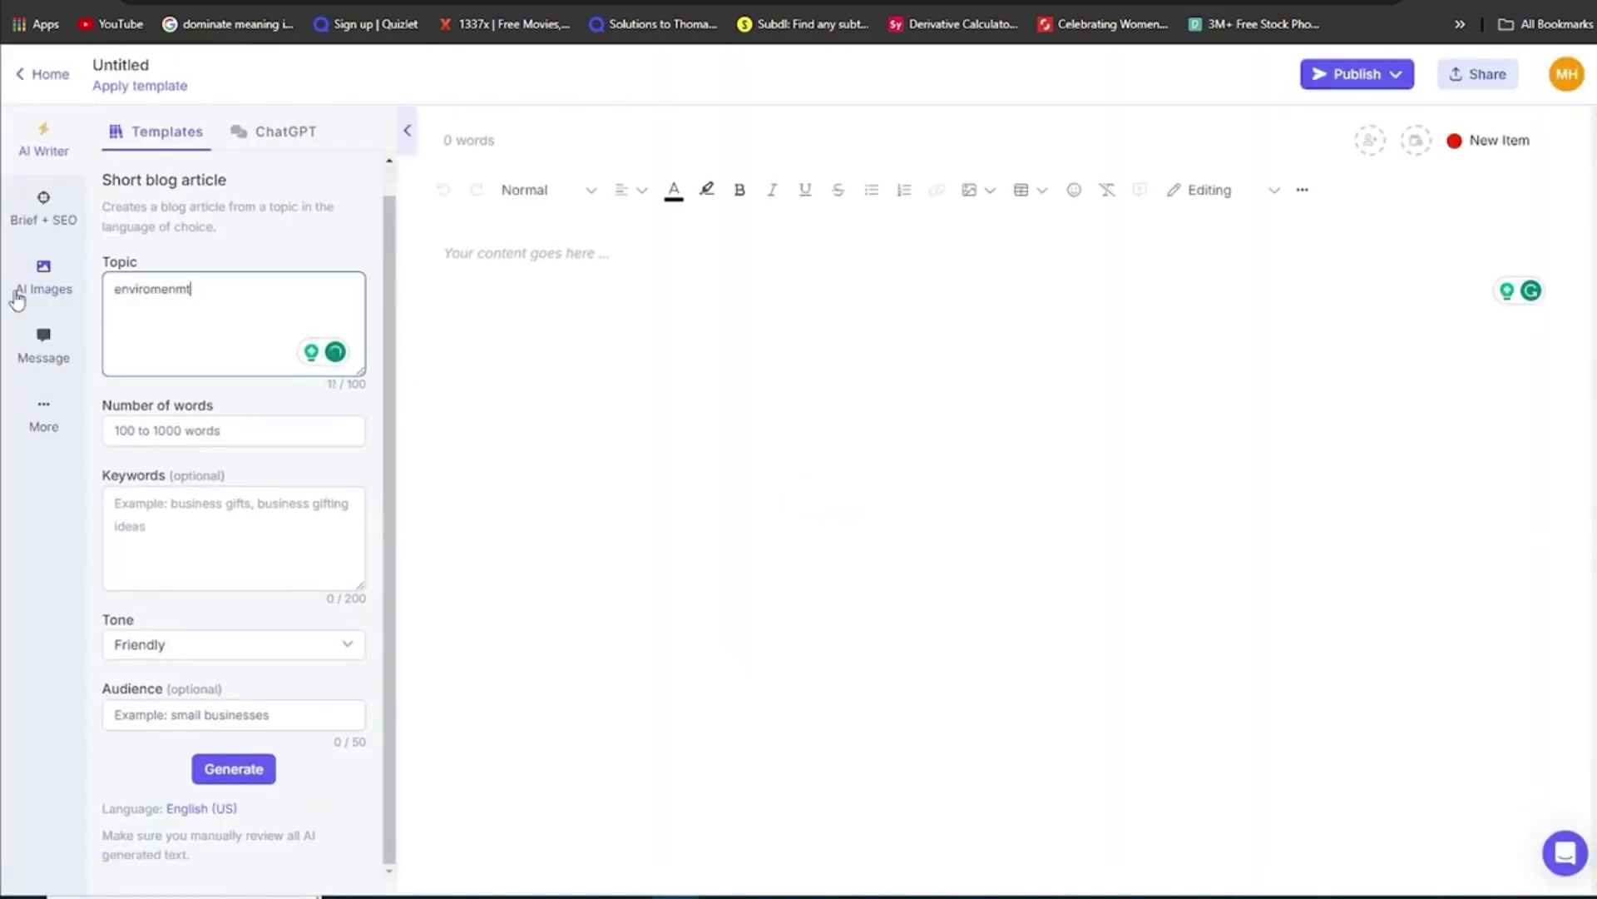
pyautogui.write('rmful impacts')
pyautogui.click(233, 644)
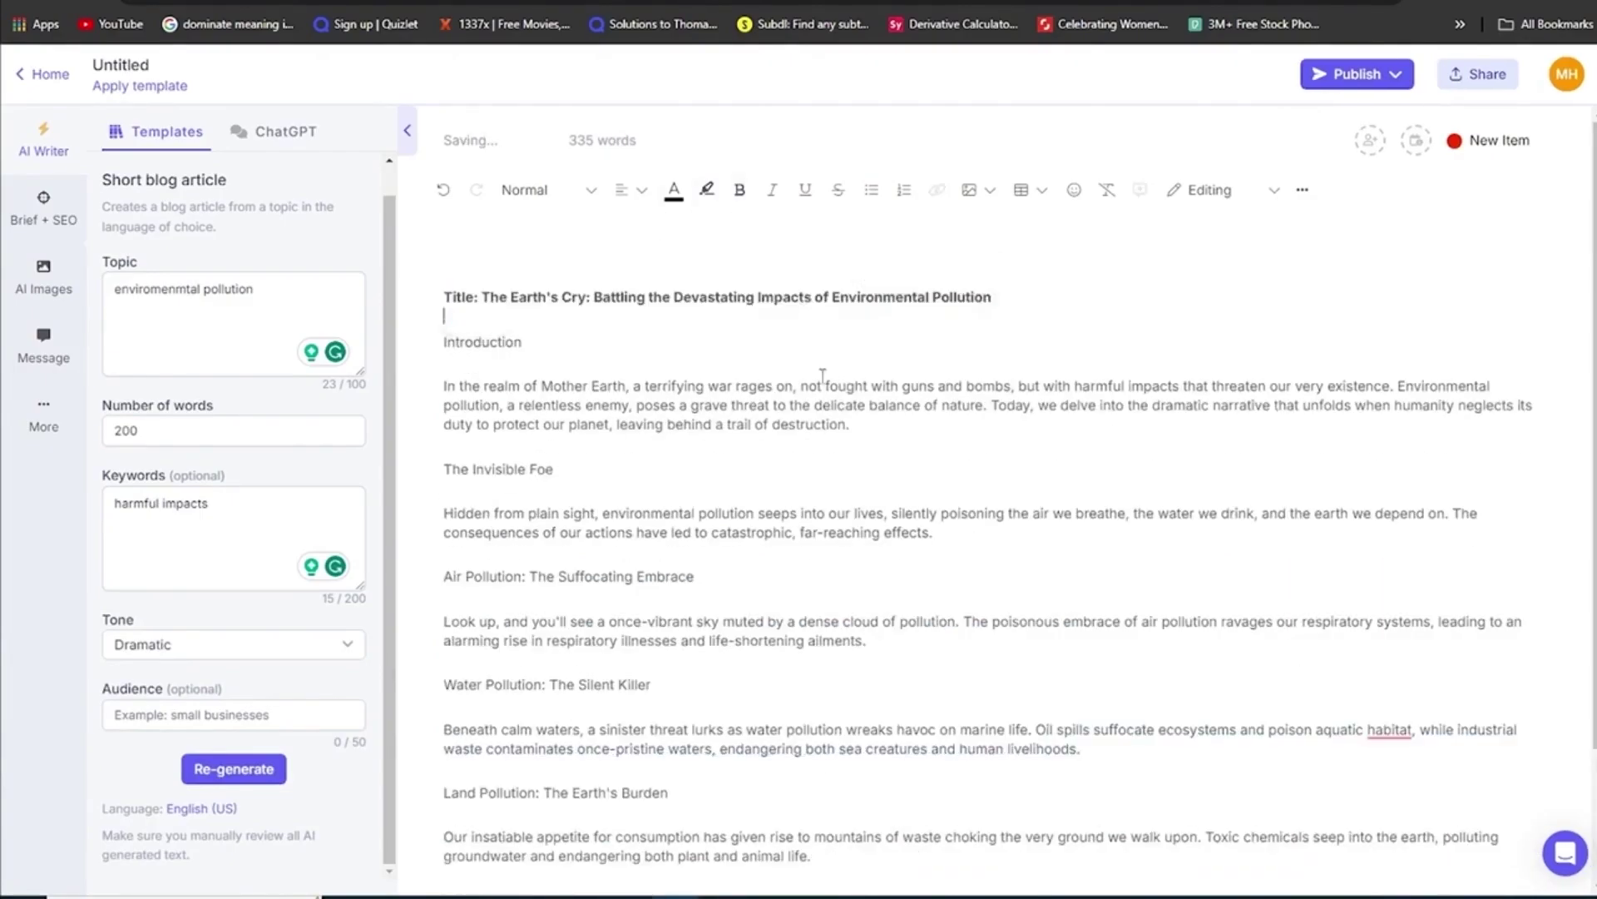
# - Send the Russian-Ukrainian conflict blog prompt to the AI assistant, then browse AI and CC images
pyautogui.click(286, 132)
pyautogui.write('create blog on russian ukrain')
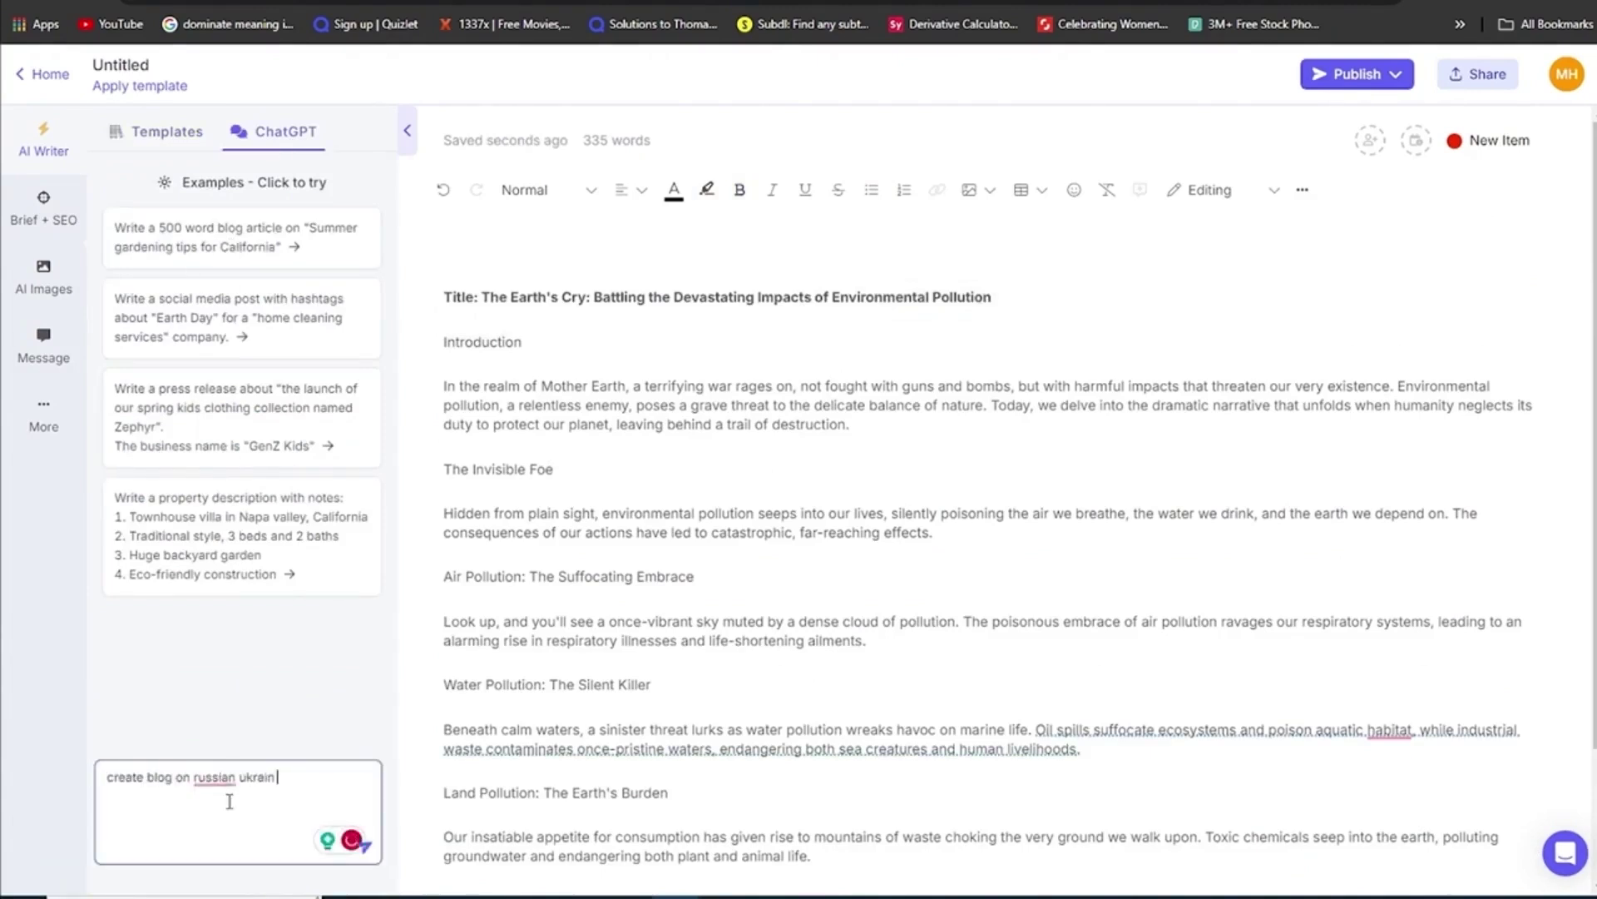
pyautogui.write('war')
pyautogui.press('Return')
pyautogui.click(1356, 73)
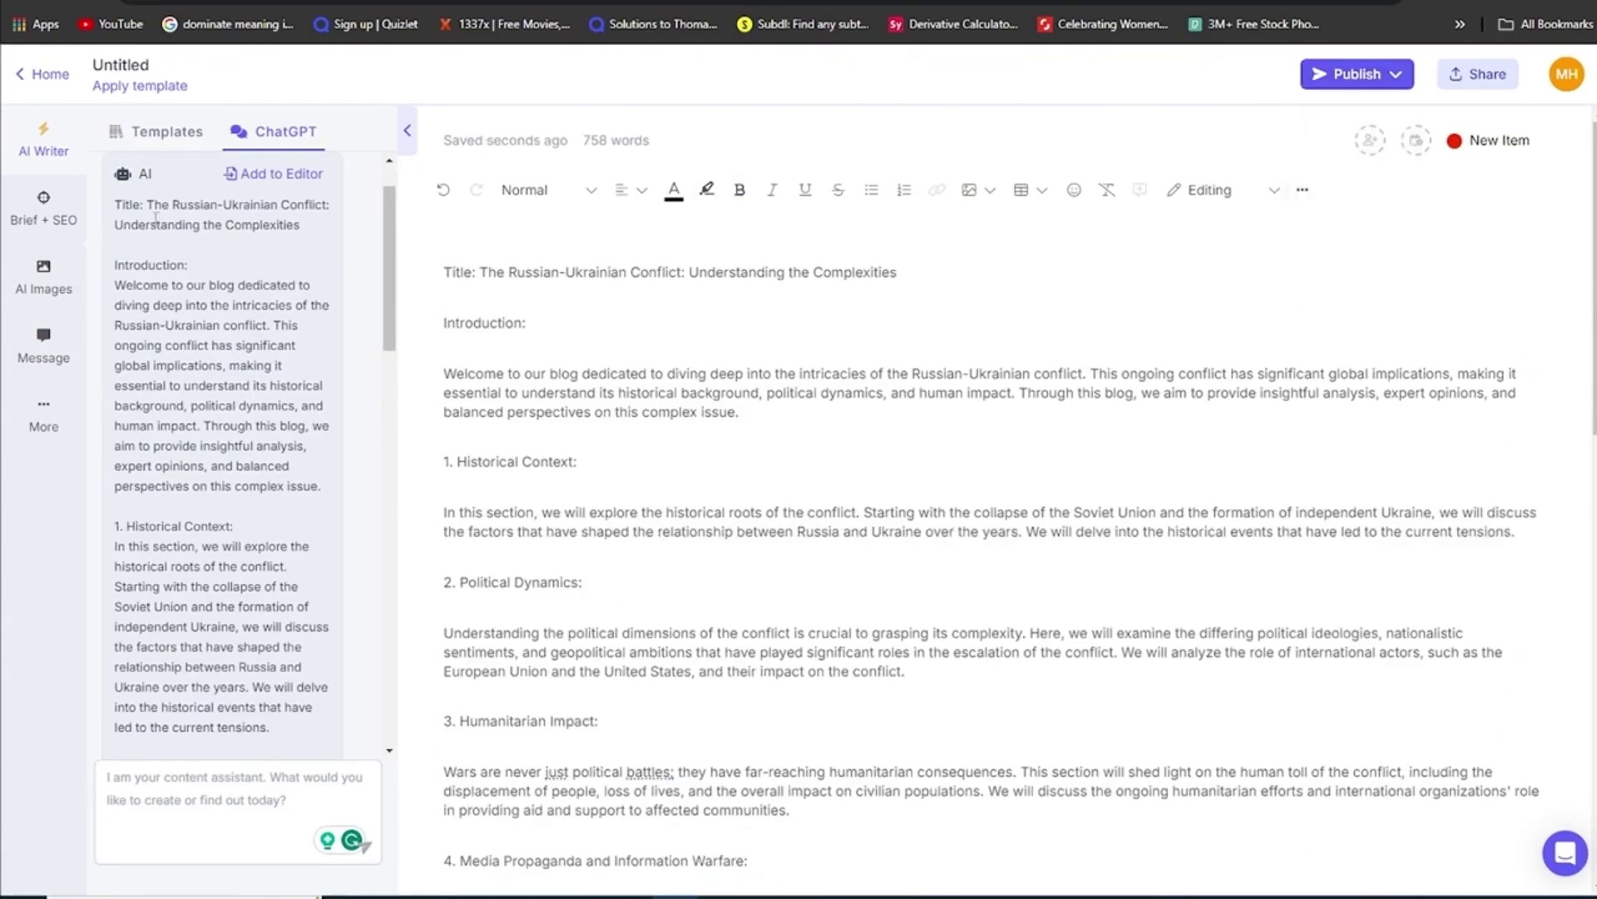
pyautogui.click(42, 276)
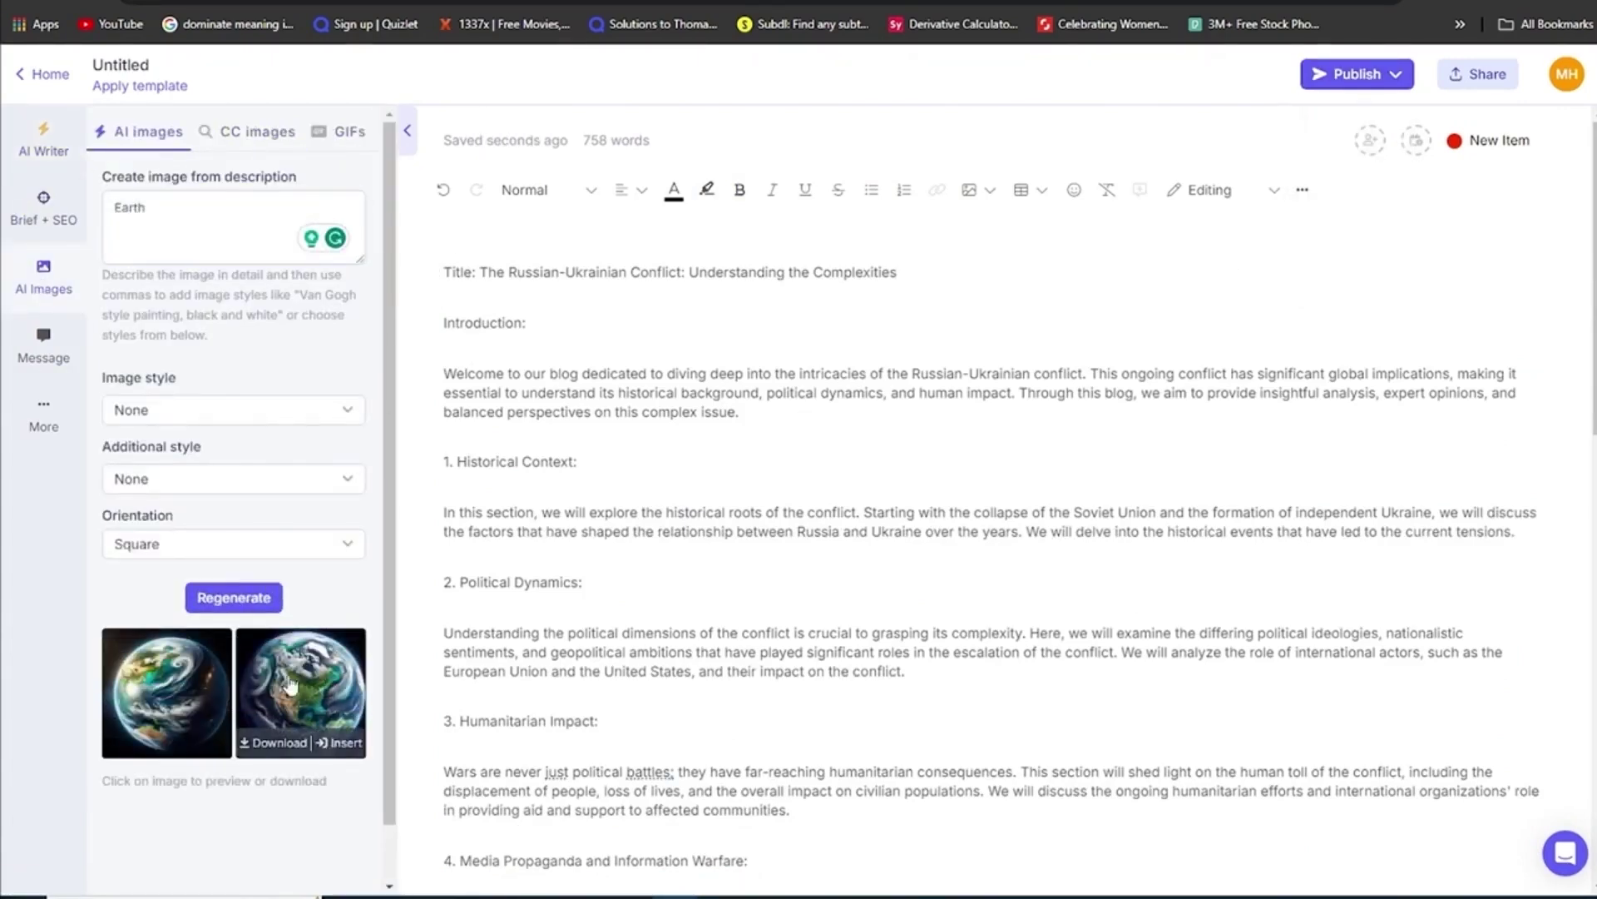
pyautogui.click(257, 132)
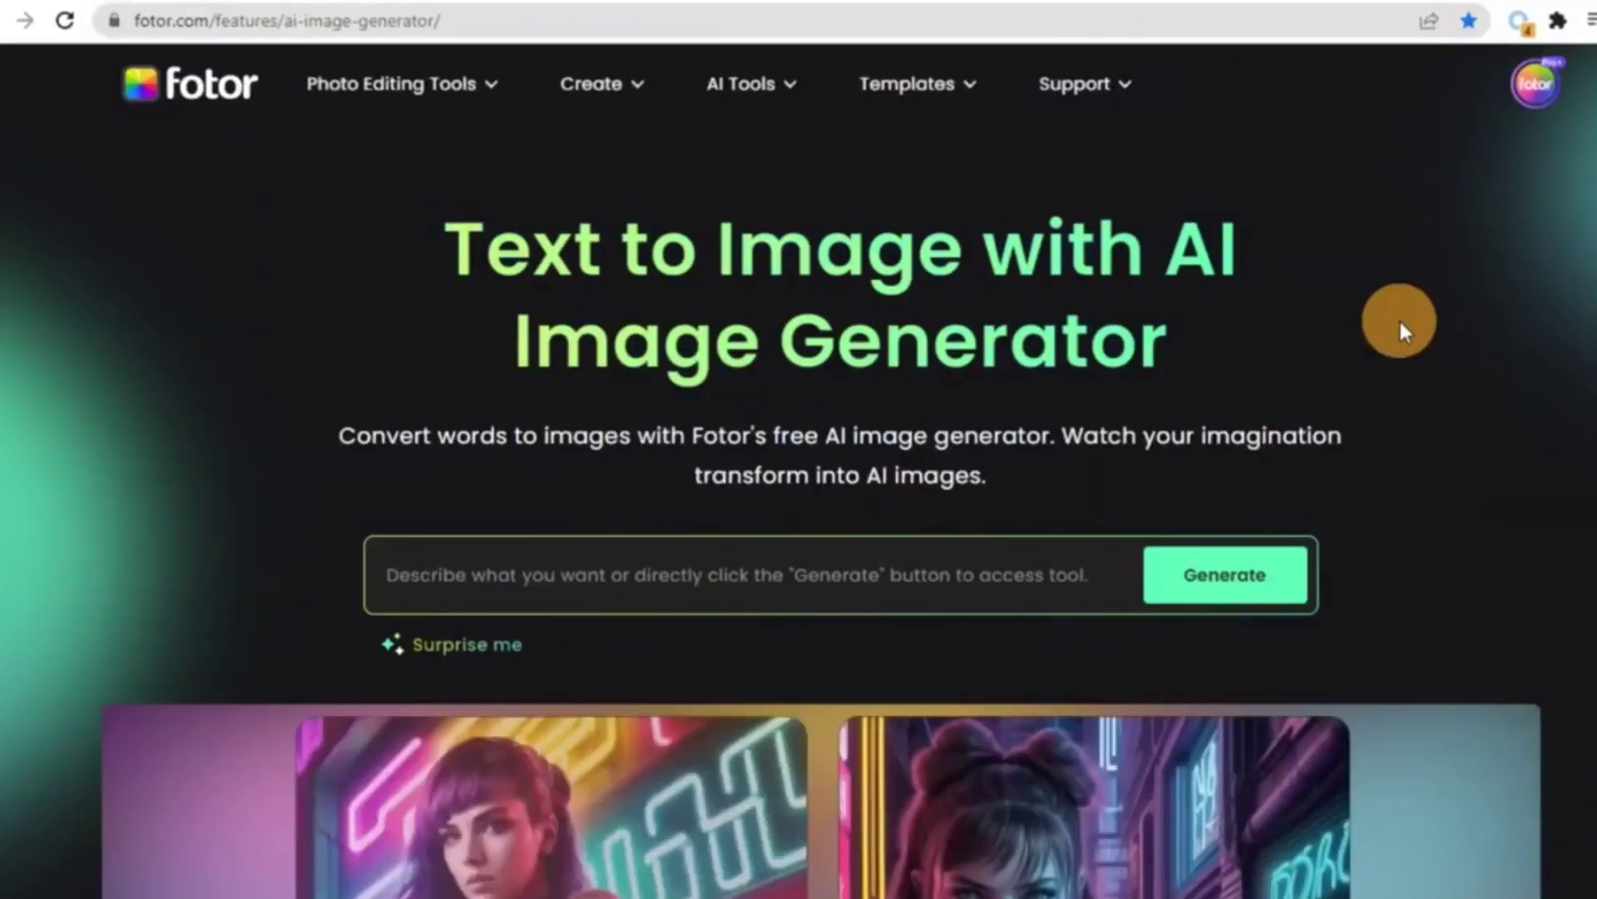
# - Generate 3:4 goddess images from the pasted rainbow-hair, starry-flowers prompt with a chosen art style
pyautogui.click(1217, 574)
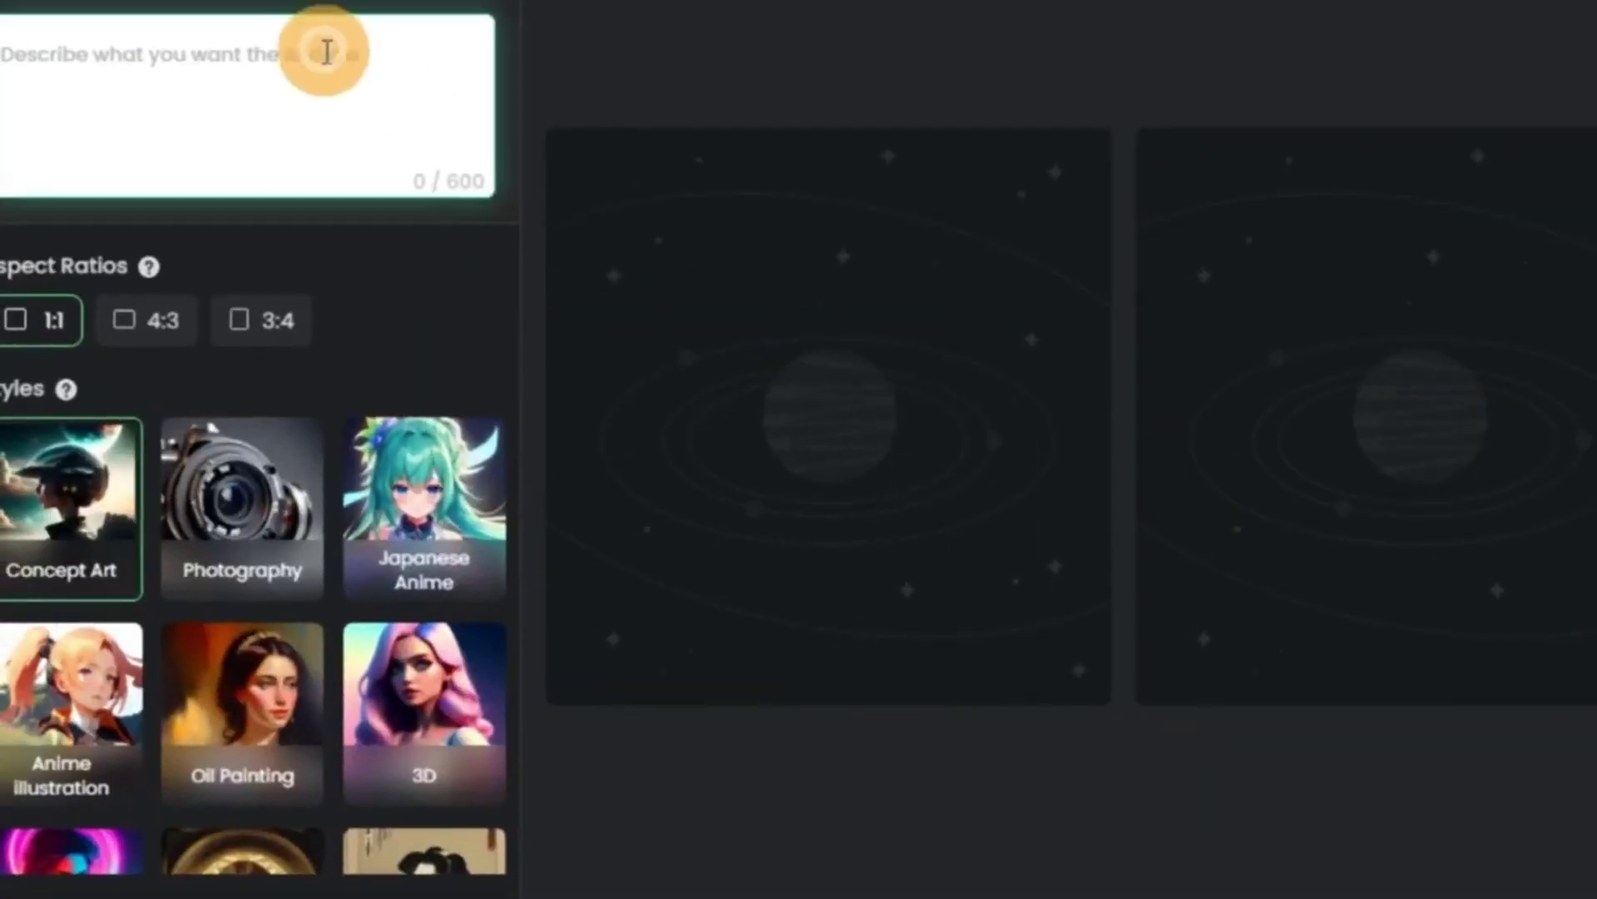
pyautogui.click(256, 251)
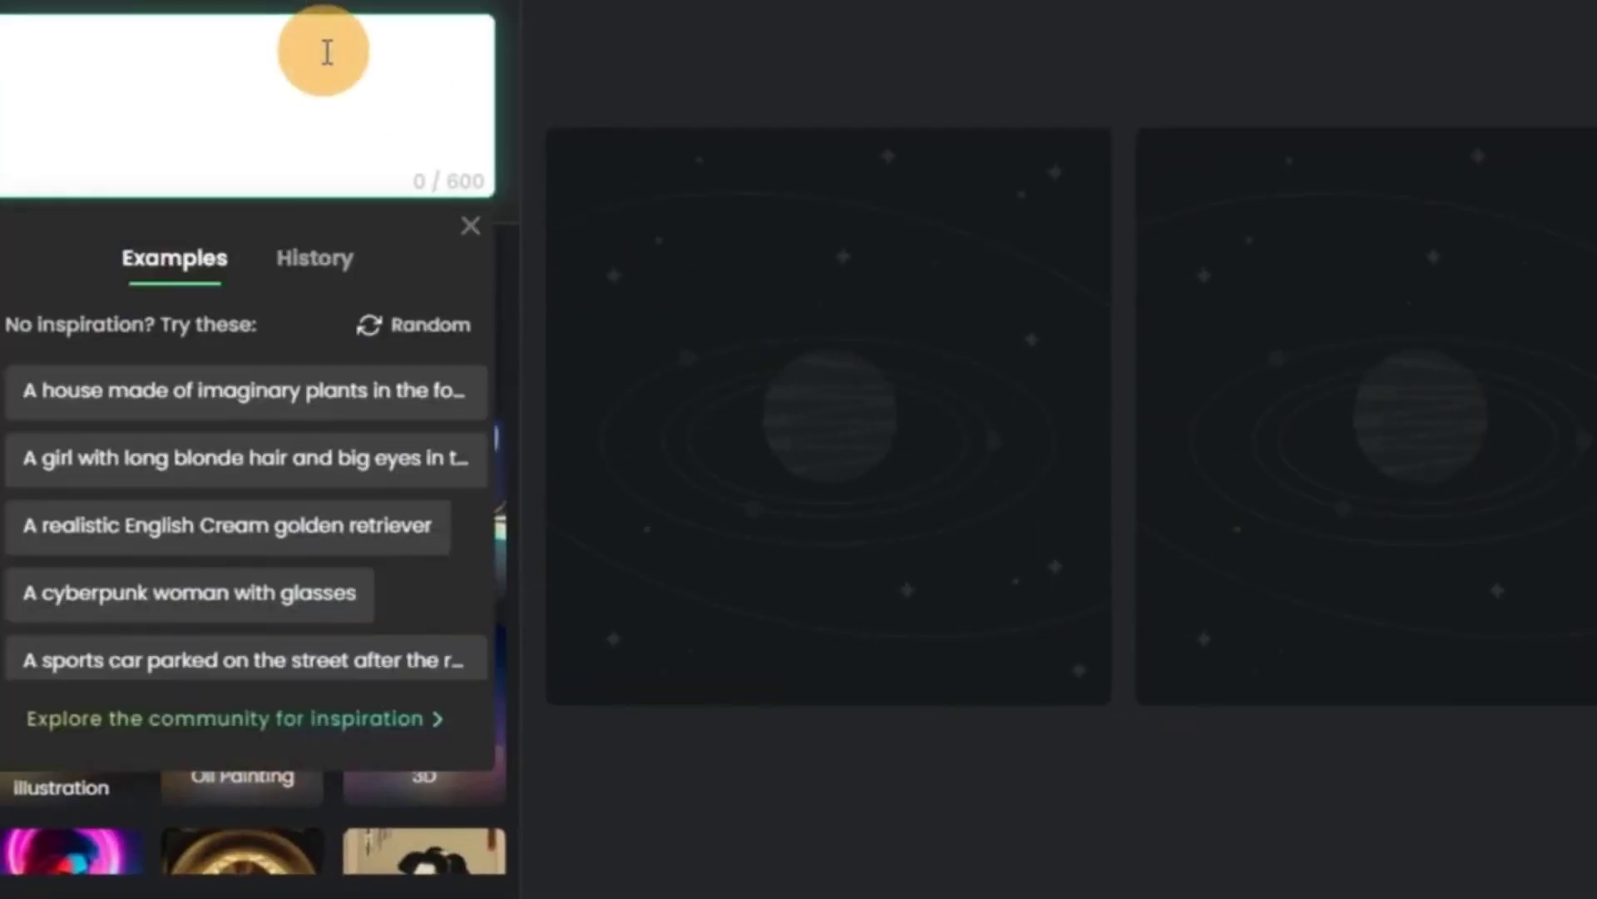
pyautogui.write('An elegant and beautiful goddess,')
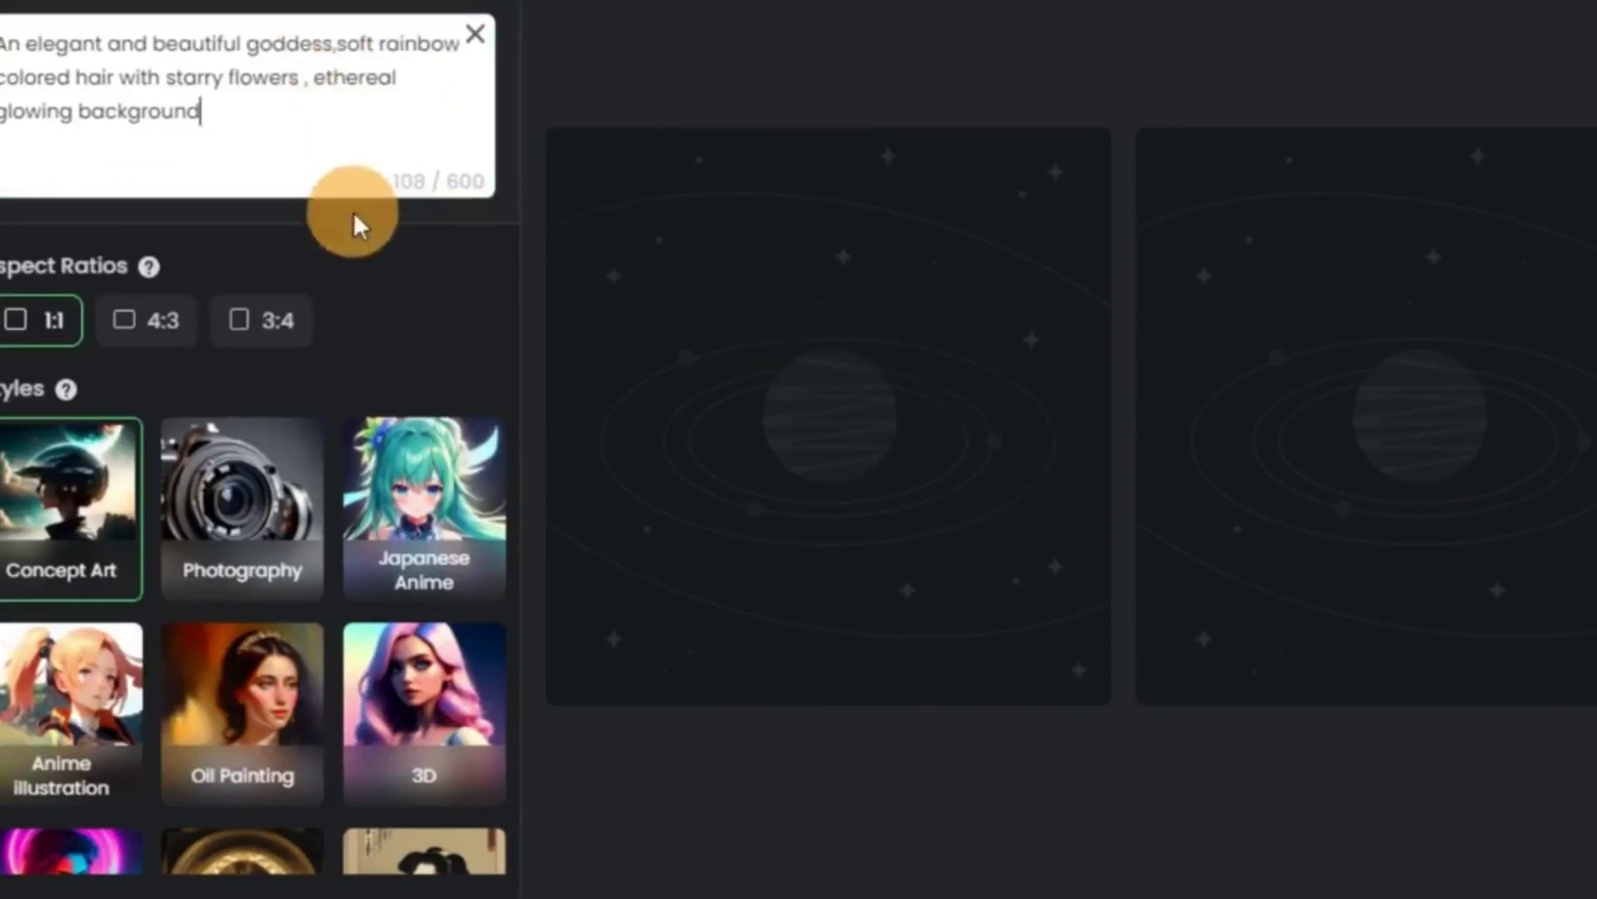
pyautogui.click(263, 320)
pyautogui.click(243, 693)
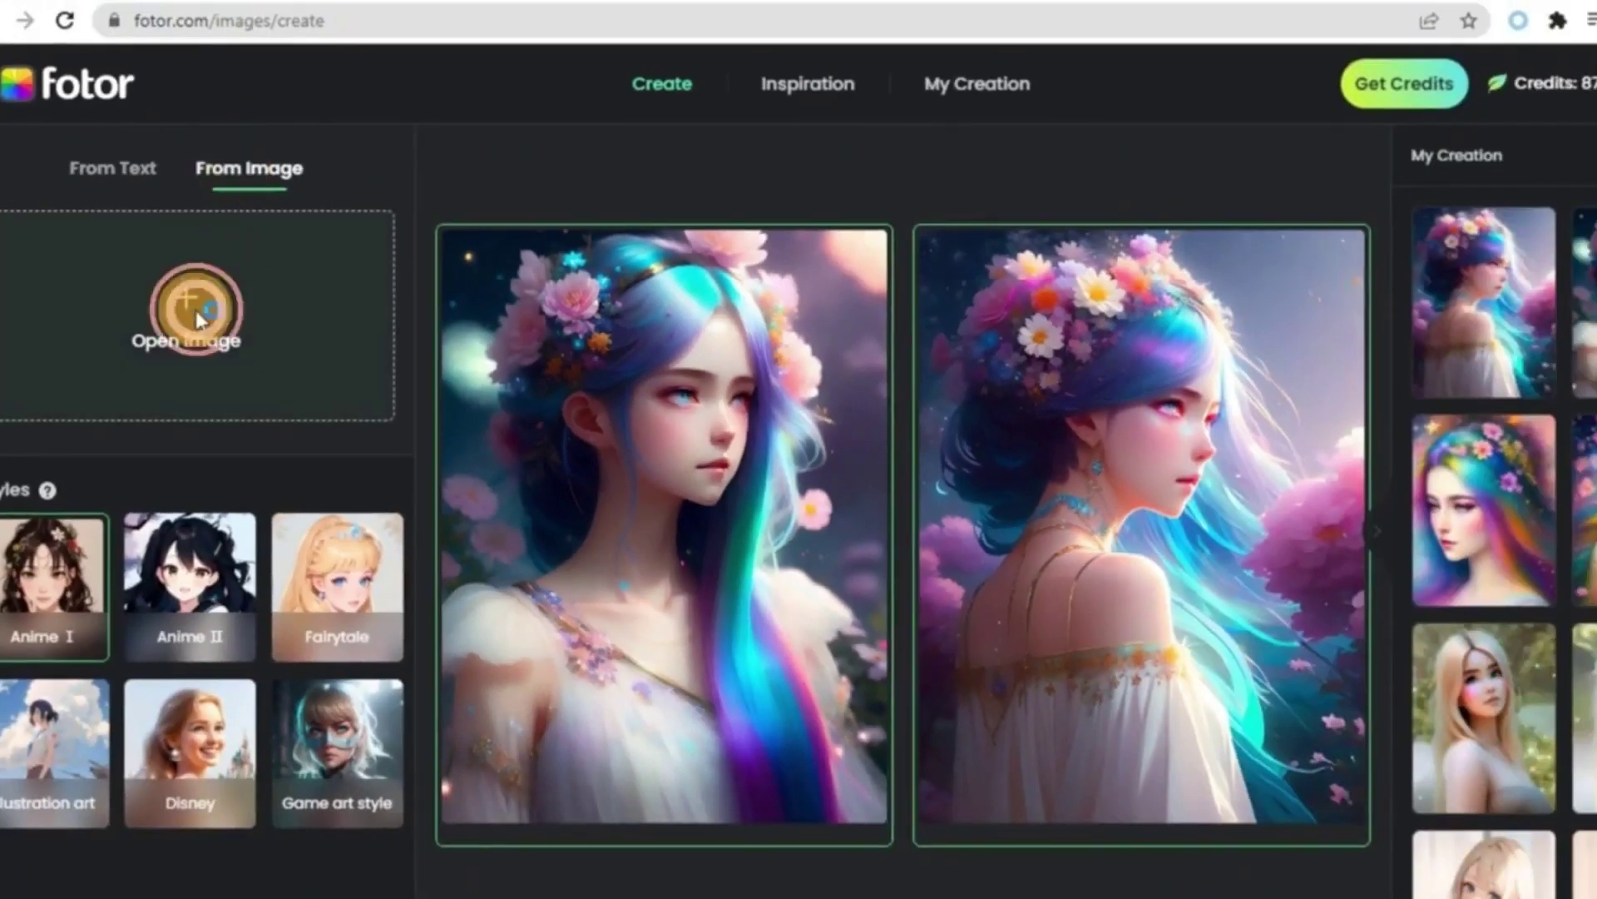
# - Upload the blonde woman's photo and apply the Anime II style
pyautogui.click(185, 306)
pyautogui.click(1130, 886)
pyautogui.click(189, 581)
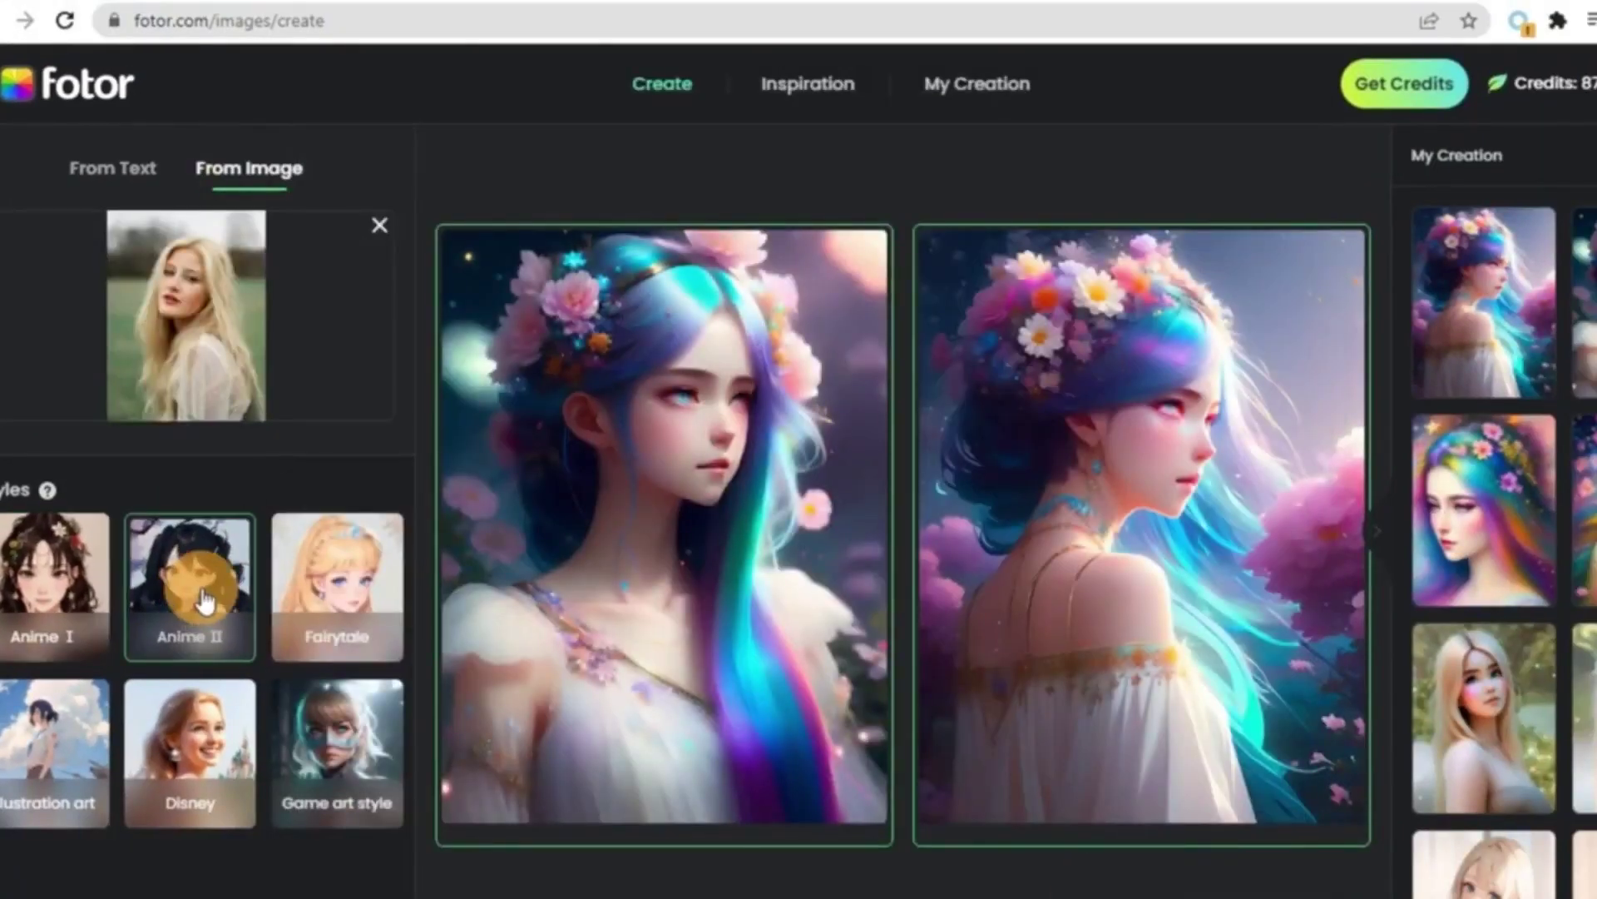